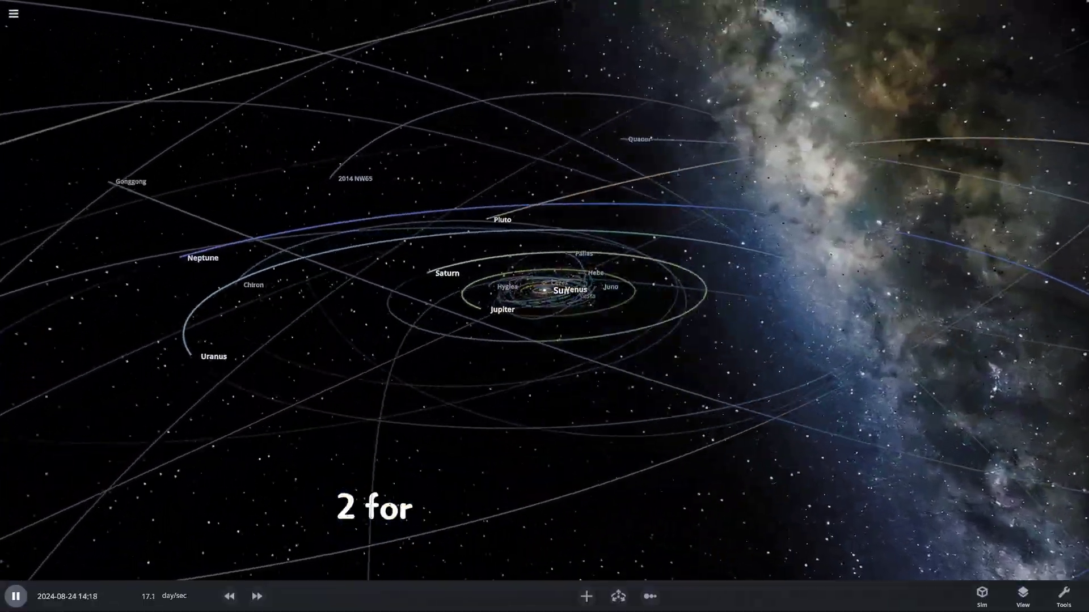
Select Earth in the solar system and open its composition settings at the material replacement options
scroll(544, 291, up, 6)
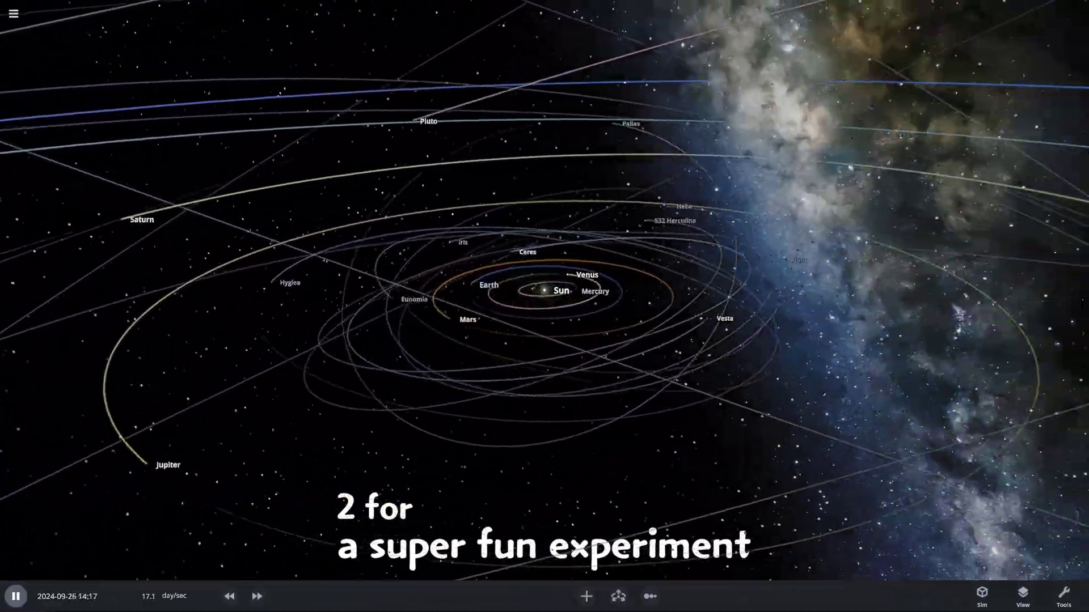
click(422, 347)
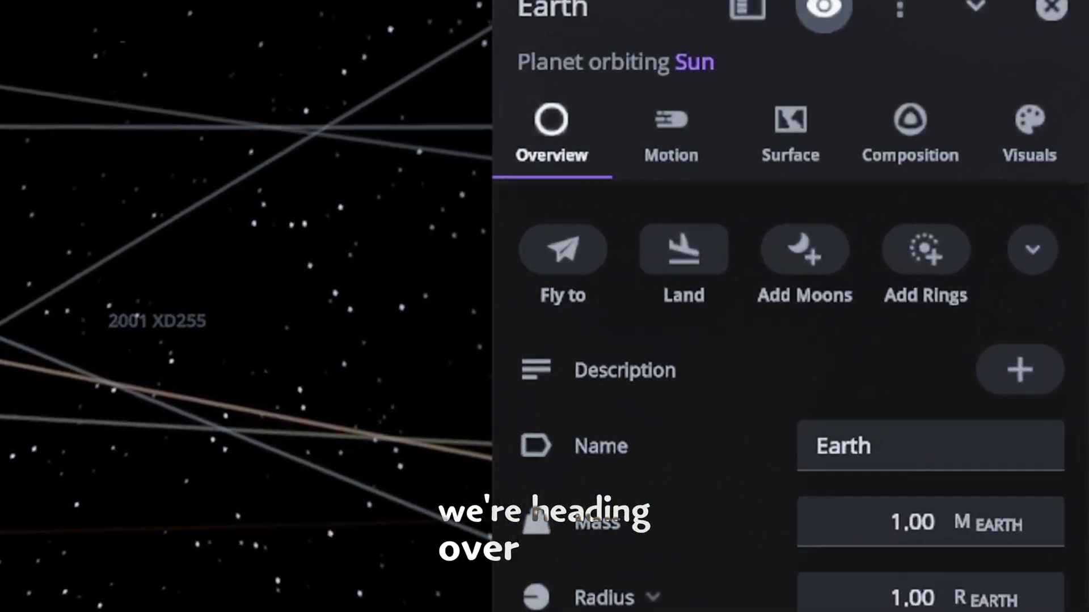
click(910, 130)
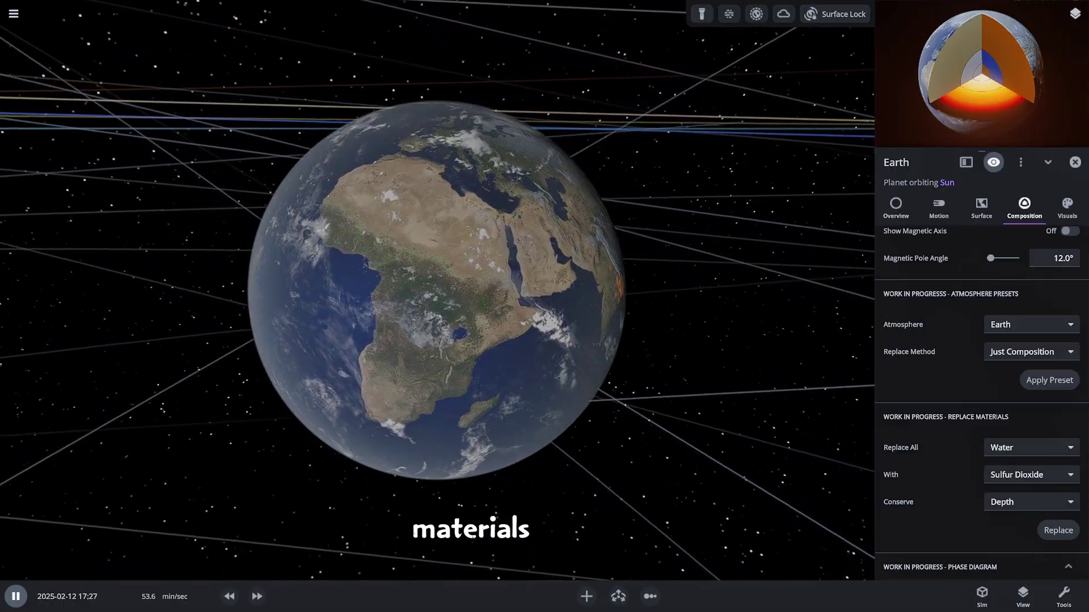
scroll(981, 431, up, 3)
scroll(981, 431, down, 3)
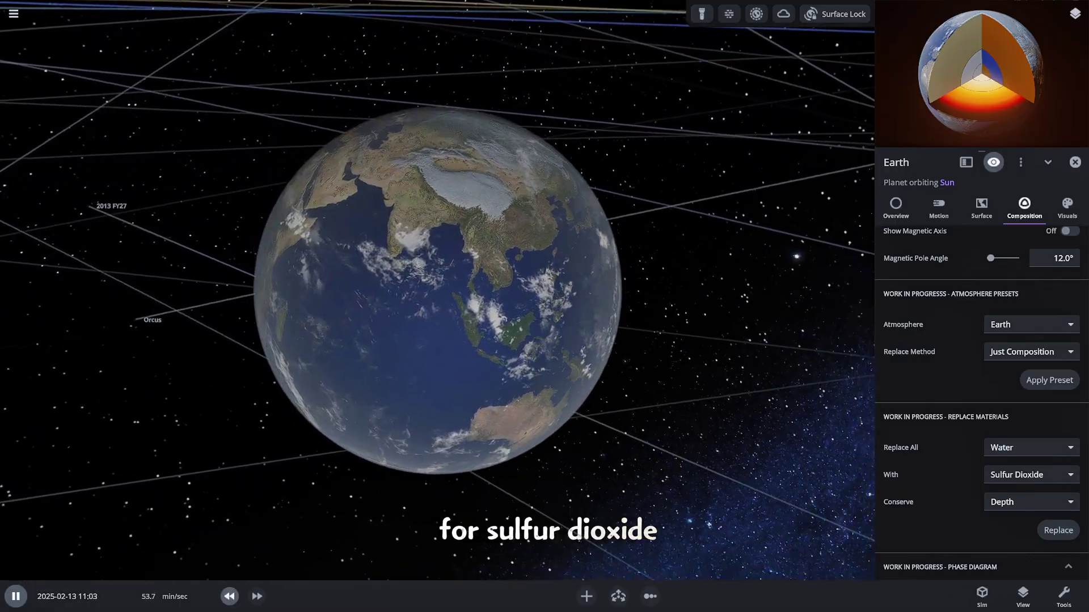
Slow the simulation and replace all of Earth's water with sulfur dioxide, conserving depth
click(230, 596)
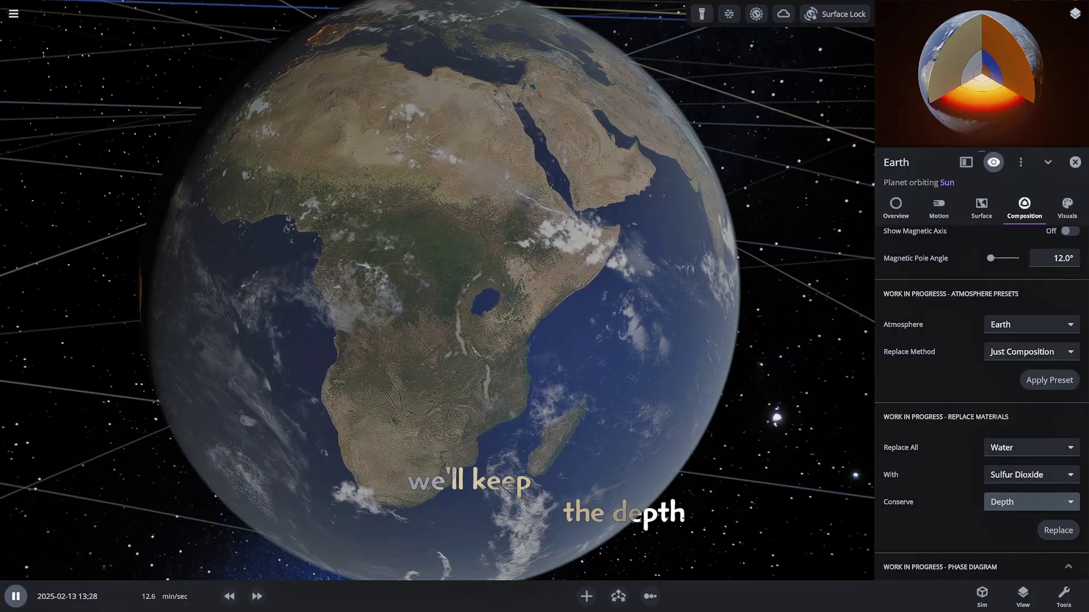
click(1030, 502)
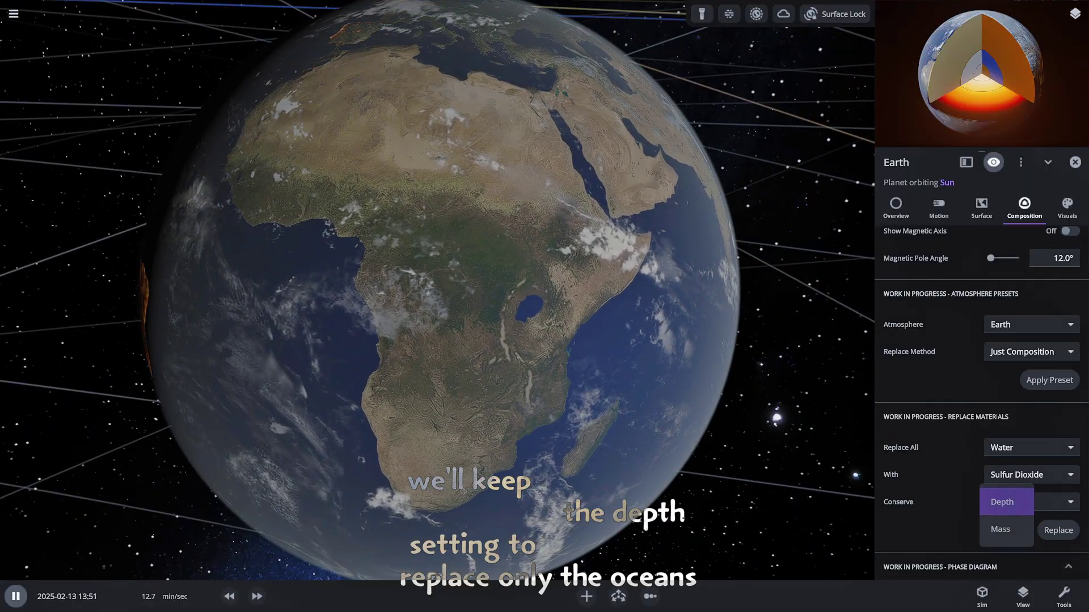
key(Return)
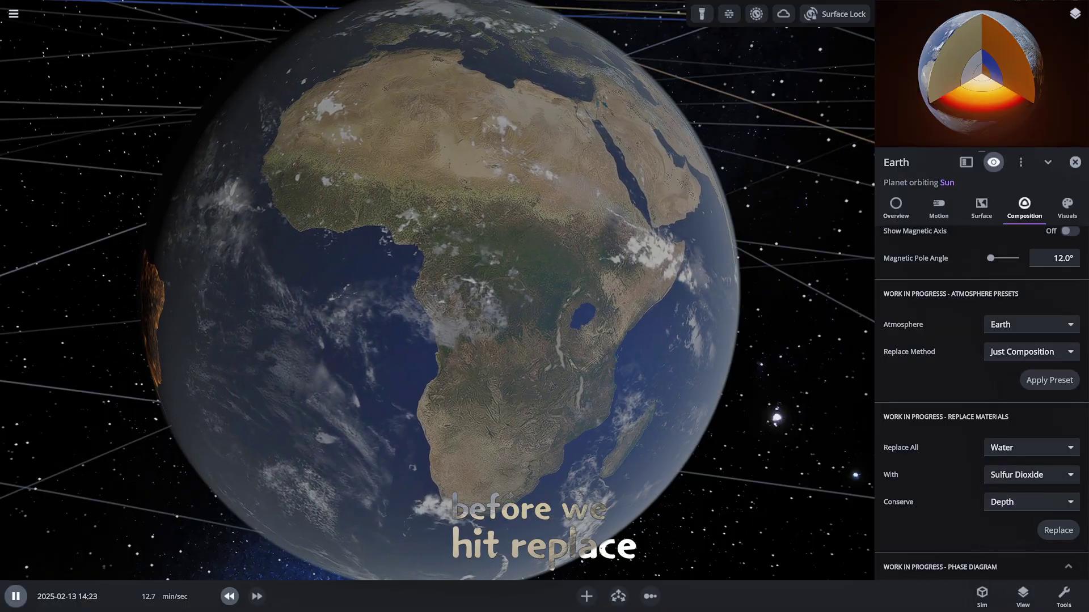
click(229, 596)
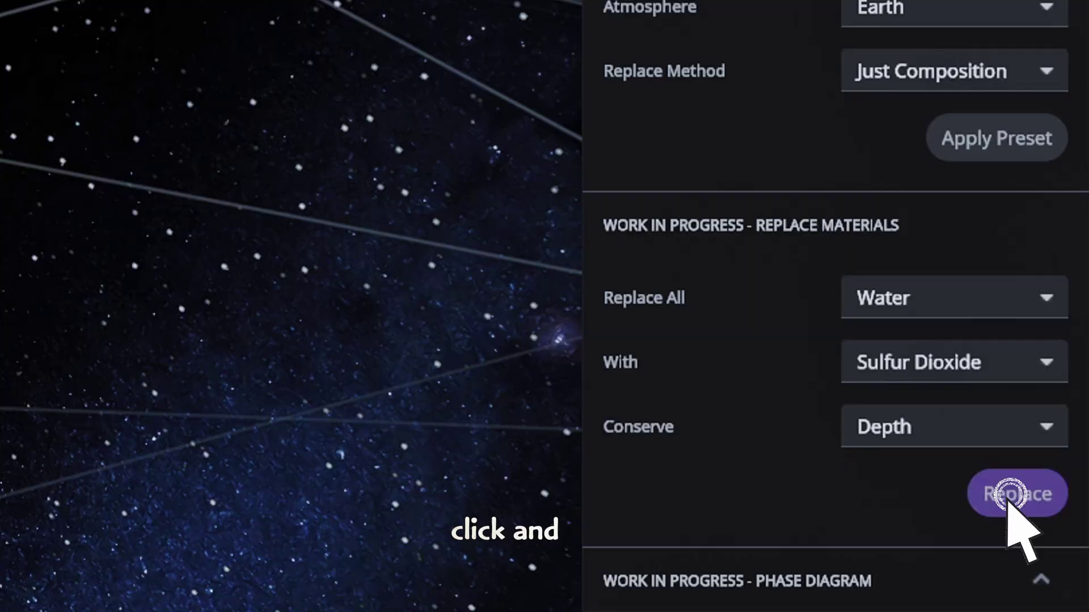
click(1010, 494)
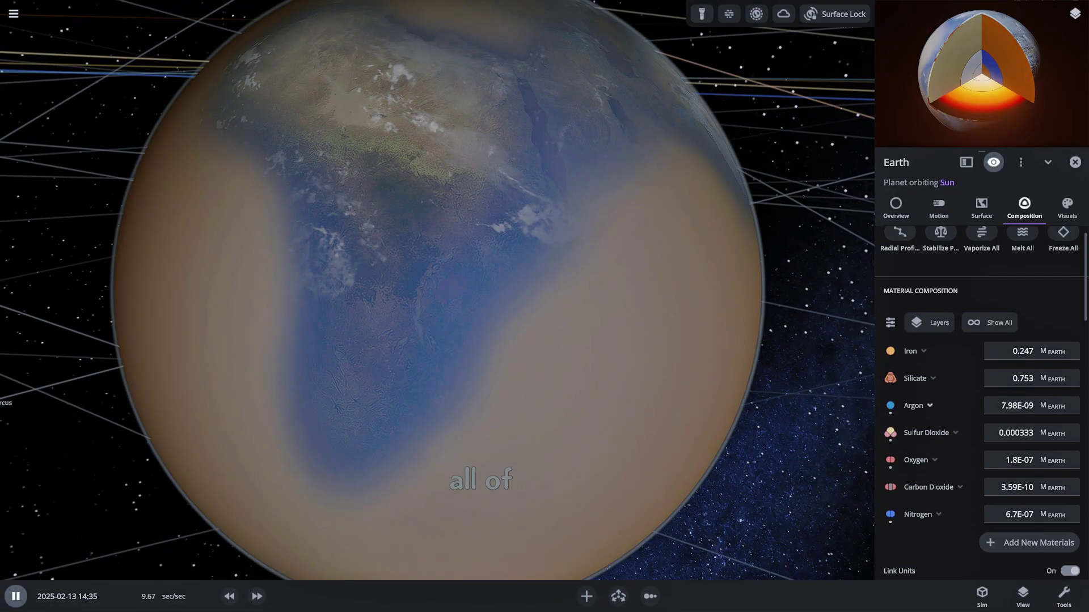
Expand the sulfur dioxide entry in Earth's material composition and examine its phase masses and boiling point
click(954, 433)
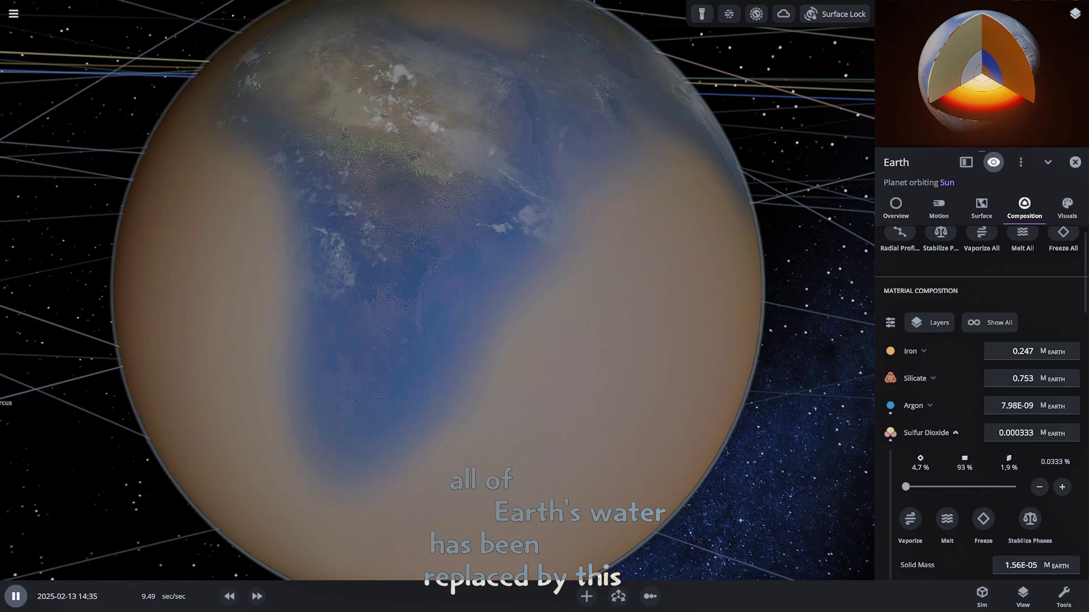
scroll(980, 397, down, 2)
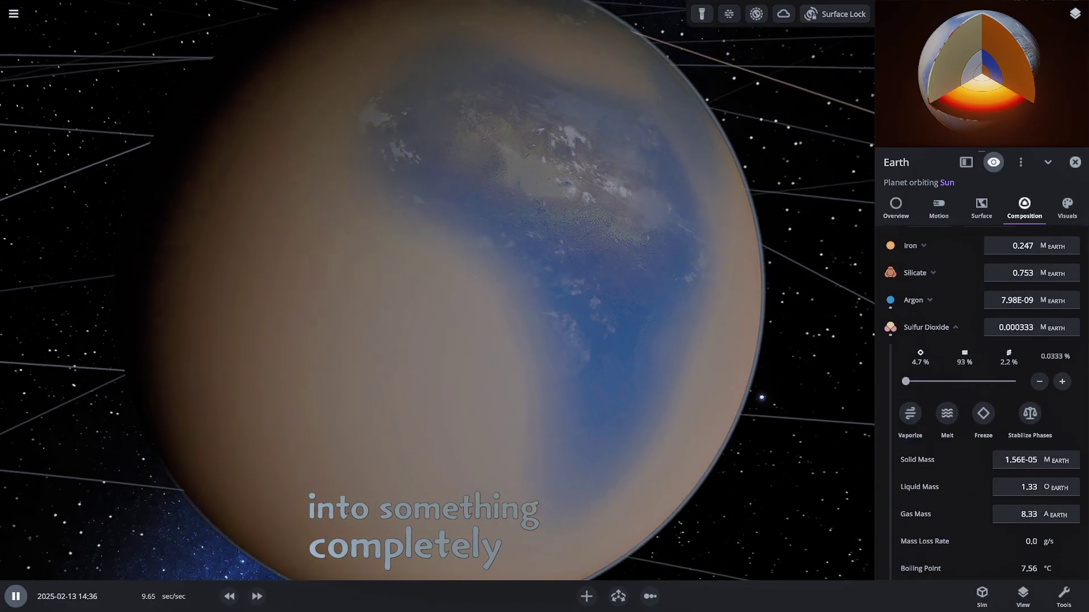
scroll(437, 290, down, 3)
Set the camera to Surface Lock on Earth and light the planet with the flashlight instead of the directional light
key(v)
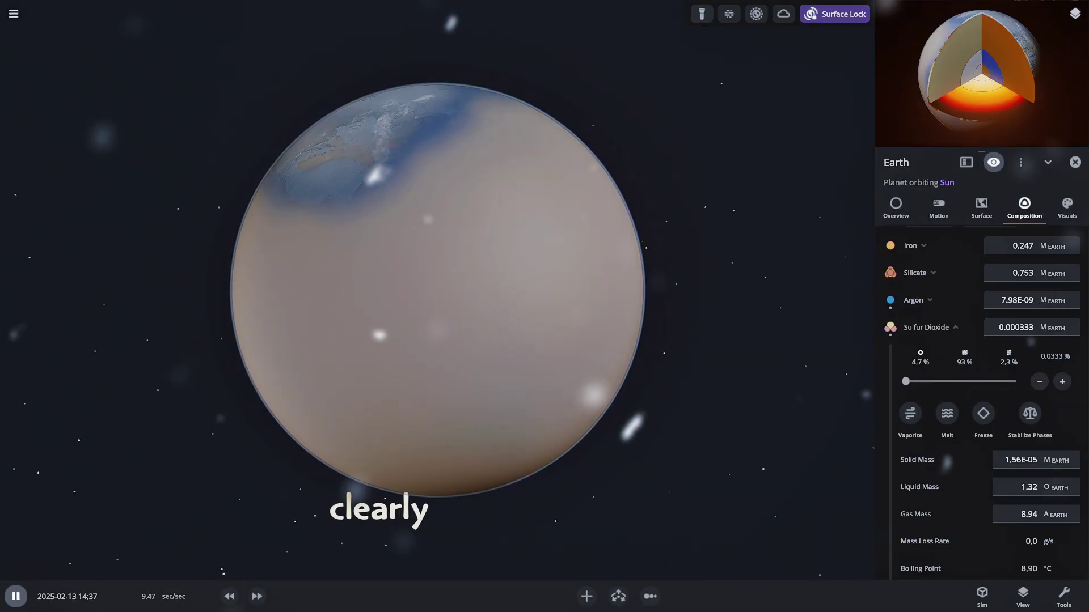
click(1022, 597)
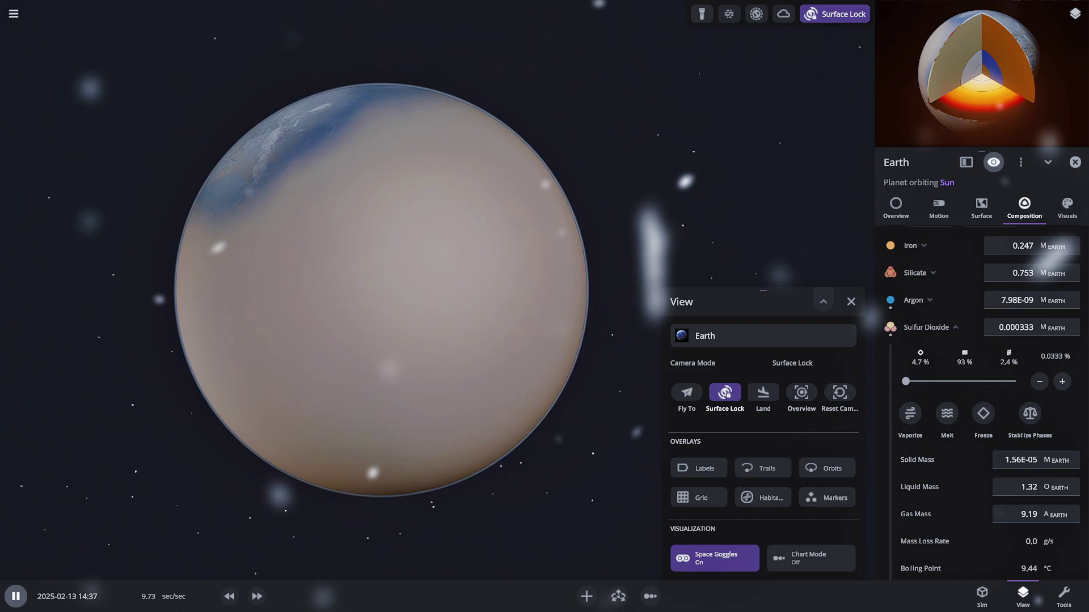
scroll(763, 442, down, 3)
scroll(763, 452, down, 2)
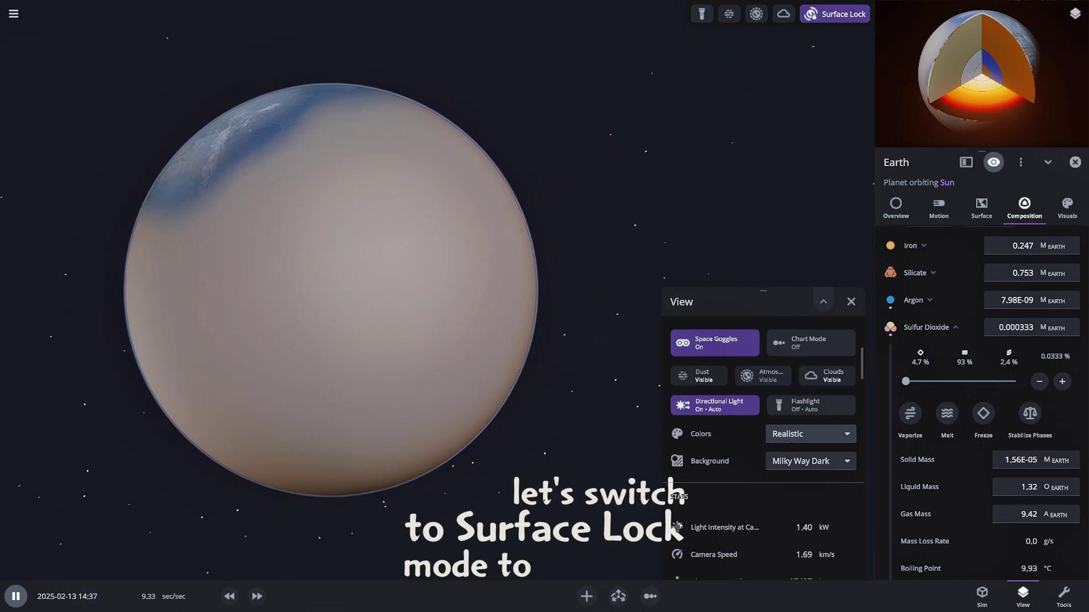
click(810, 405)
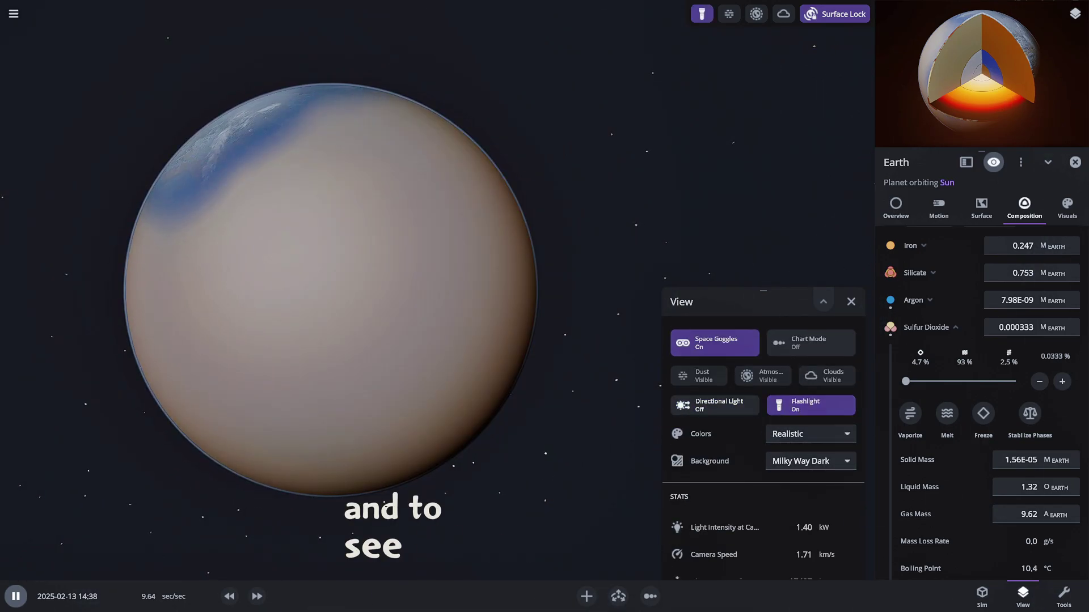
click(714, 404)
click(810, 405)
drag(238, 238, 454, 284)
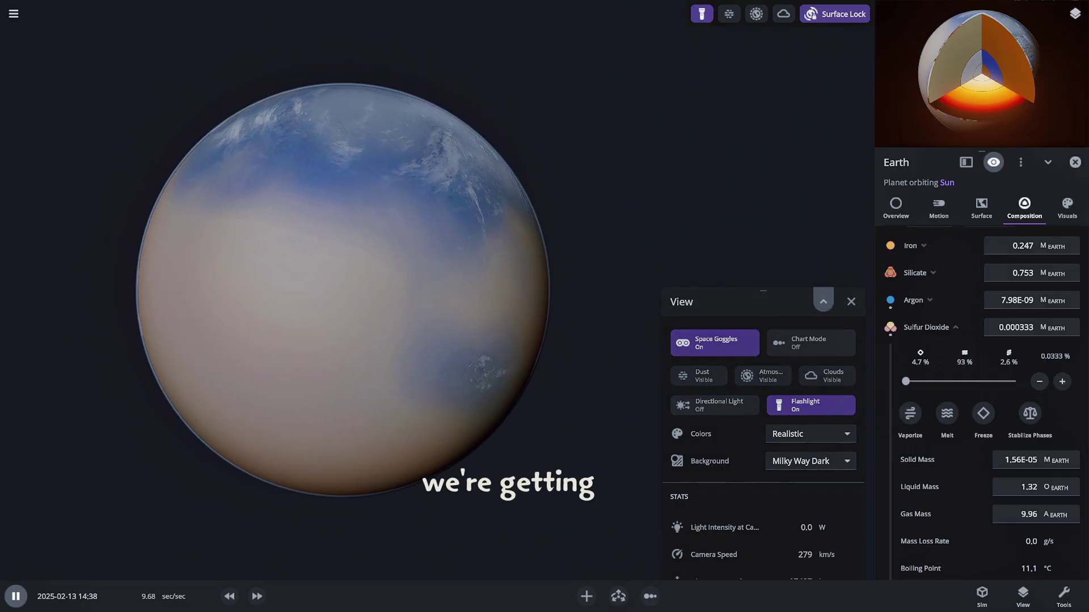
click(850, 301)
Hide Earth's clouds and atmosphere to expose the planet's surface
drag(436, 227, 448, 346)
scroll(436, 290, up, 2)
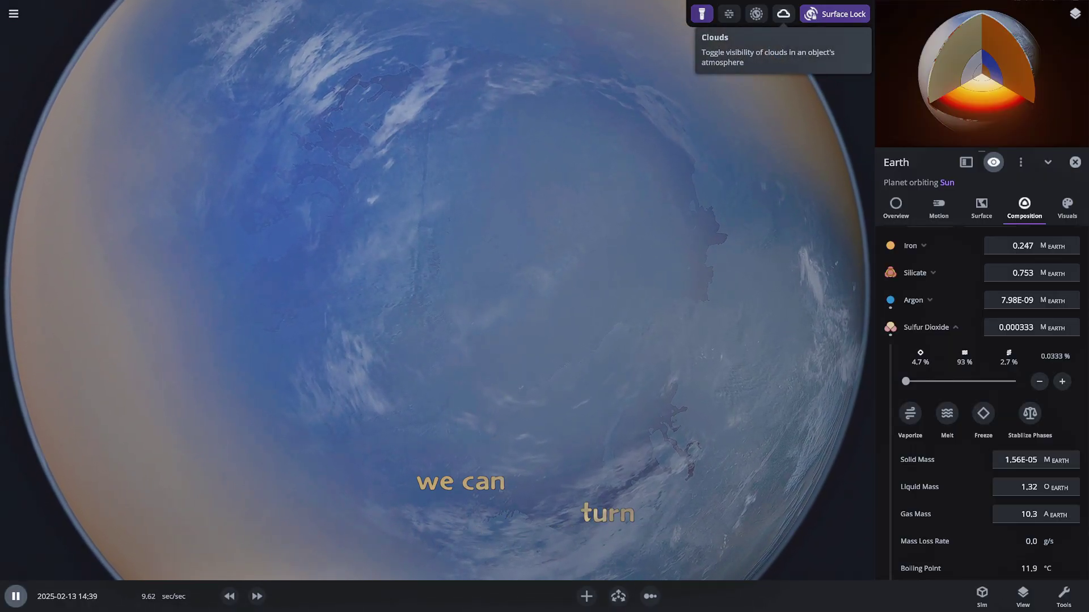
click(783, 14)
click(756, 14)
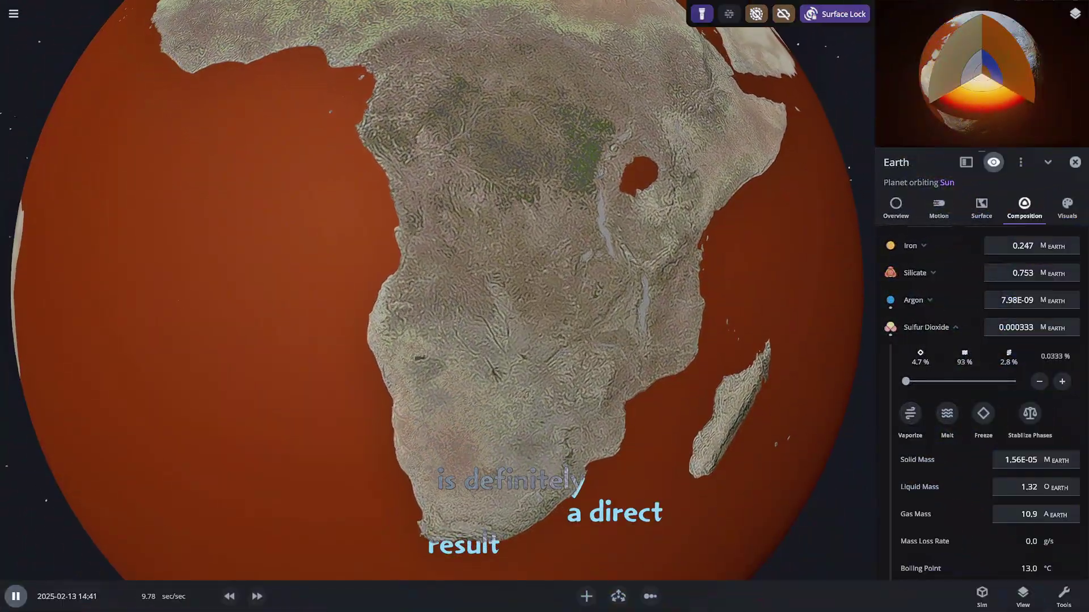
Check Earth's life likelihood among the comparisons in its composition data
scroll(437, 291, down, 4)
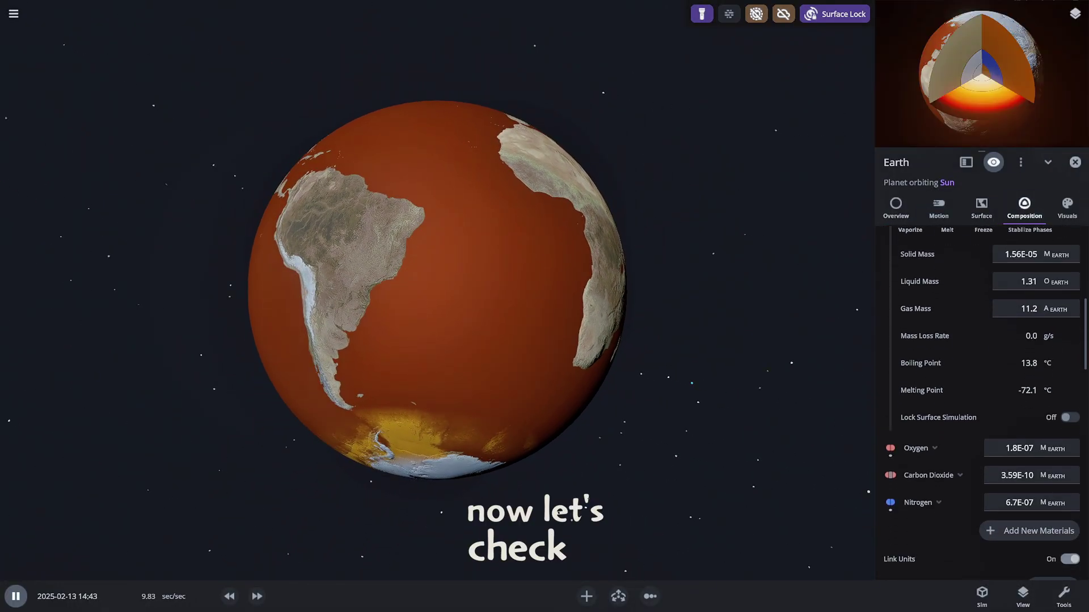
scroll(981, 369, down, 10)
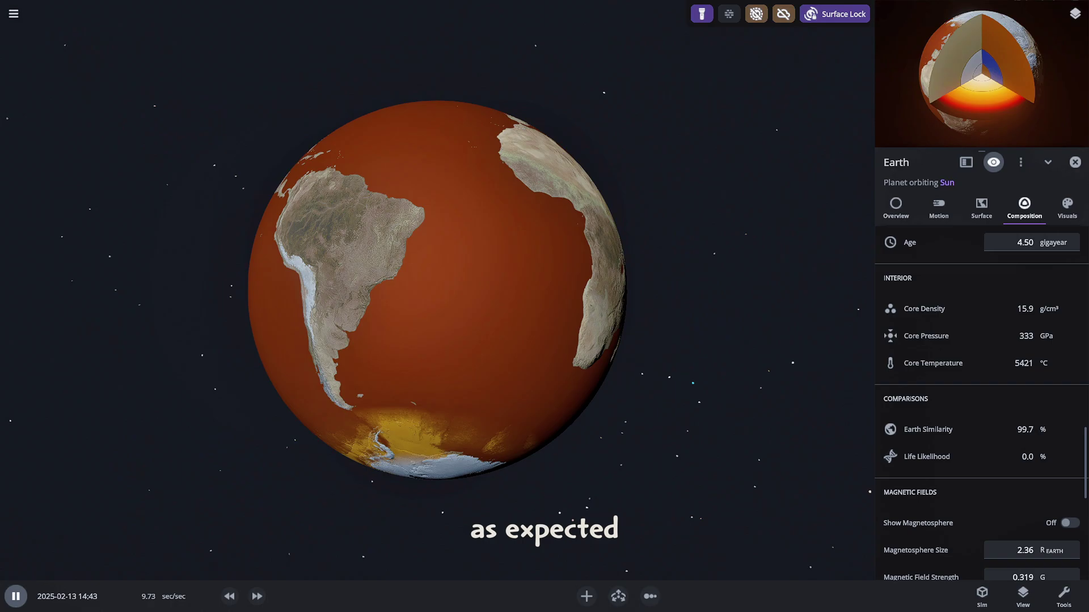
mouse_move(926, 457)
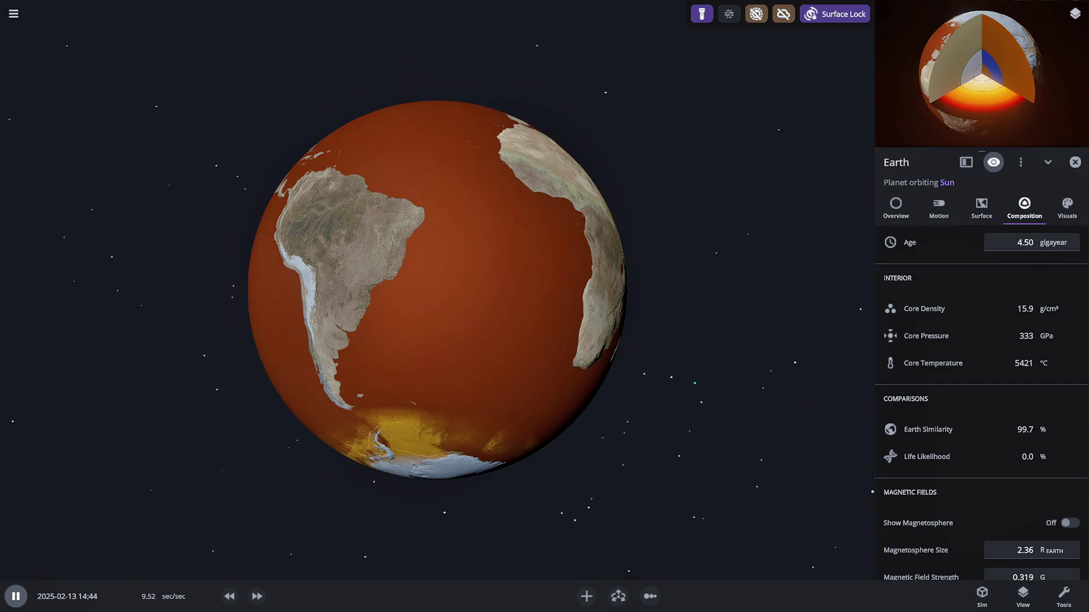
Inspect the Atlantic side of Earth up close and show the clouds and atmosphere again
drag(340, 406, 553, 280)
scroll(437, 291, up, 3)
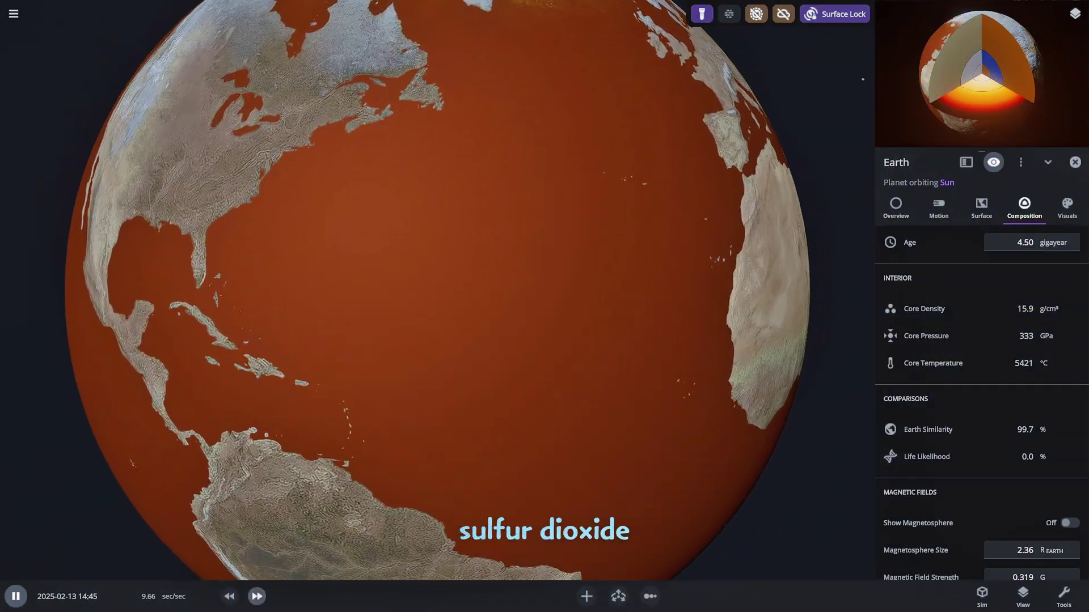
click(783, 14)
scroll(437, 291, down, 5)
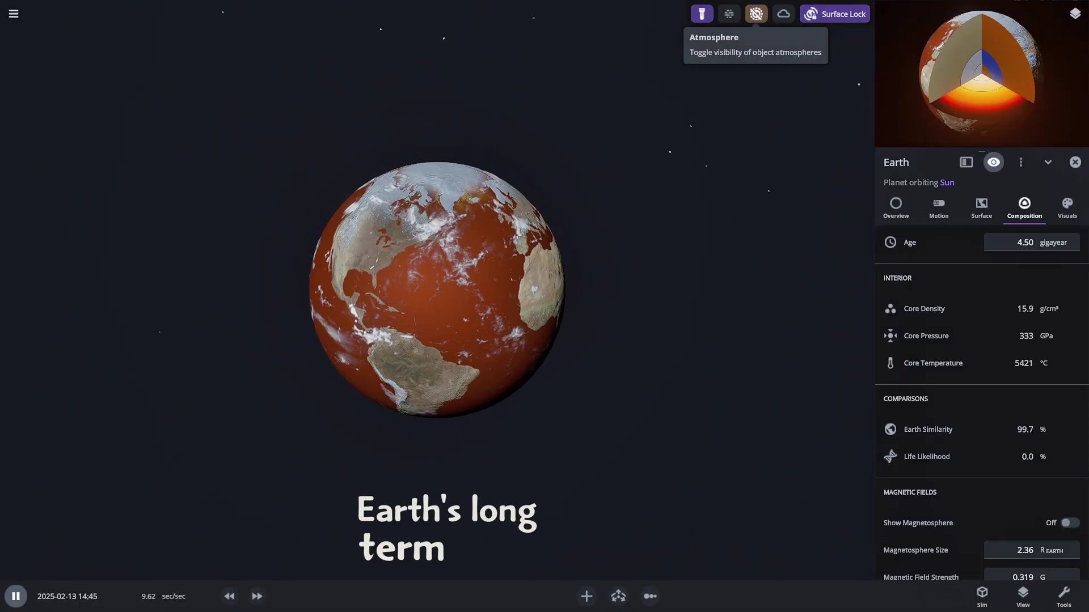
click(755, 14)
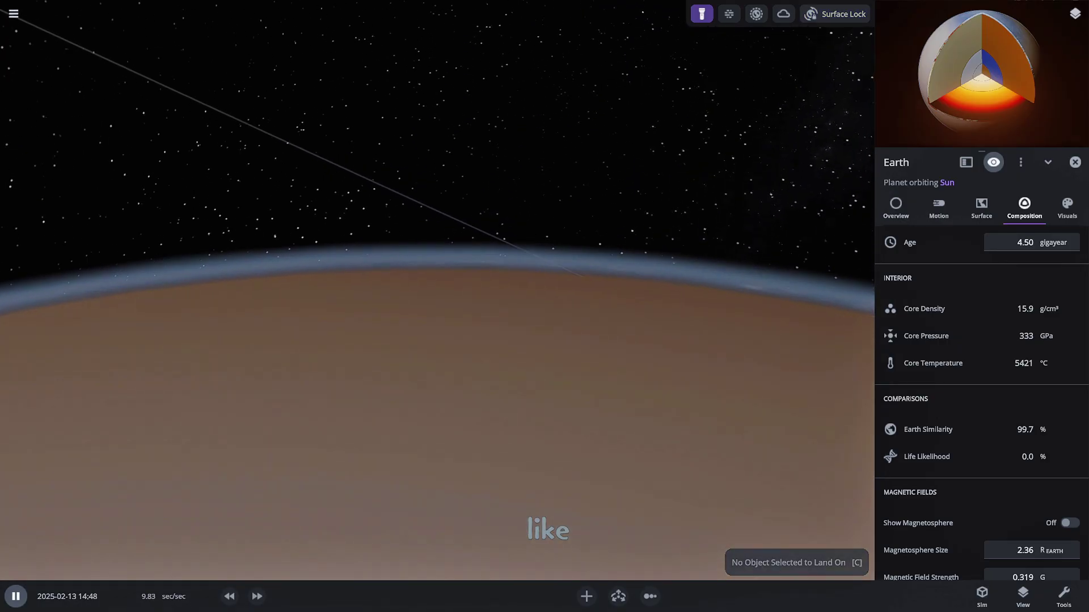
Speed up the simulation in several increments to about 11 days per second
key(Tab)
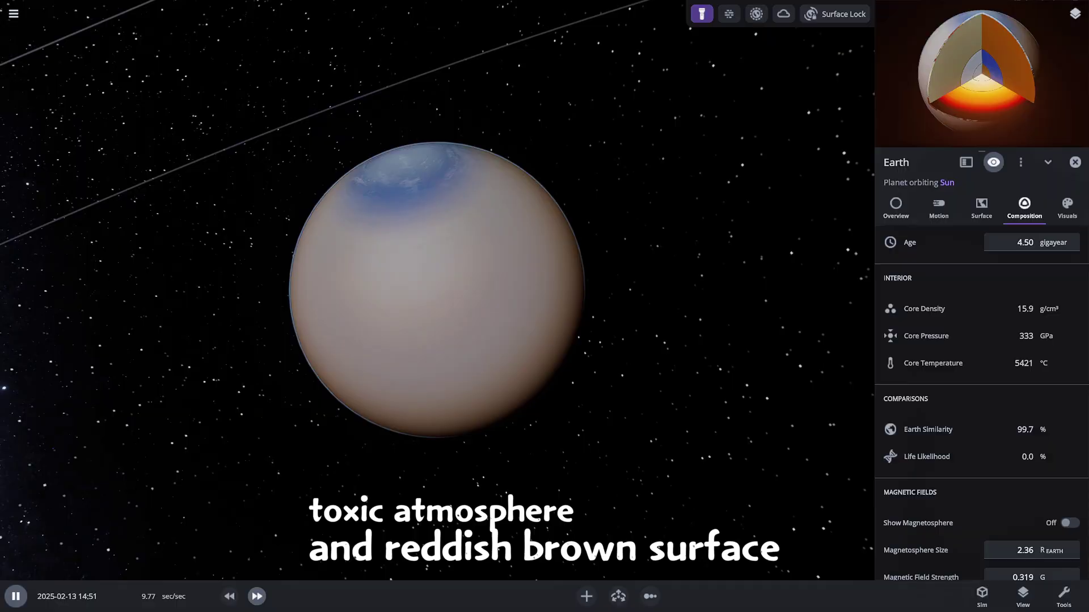
click(256, 595)
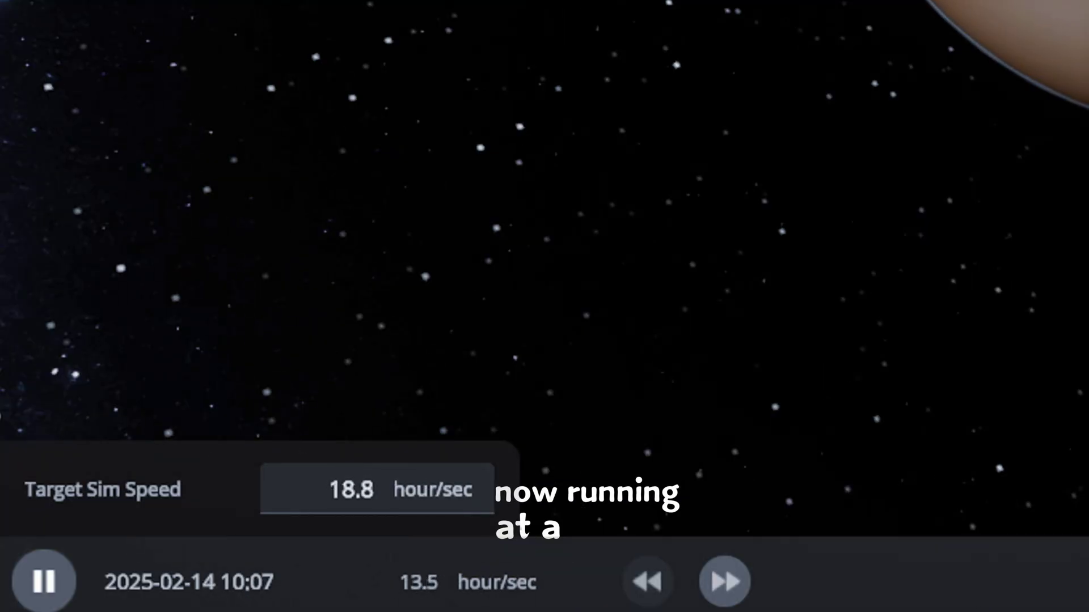
click(724, 581)
click(725, 581)
click(724, 581)
click(724, 581)
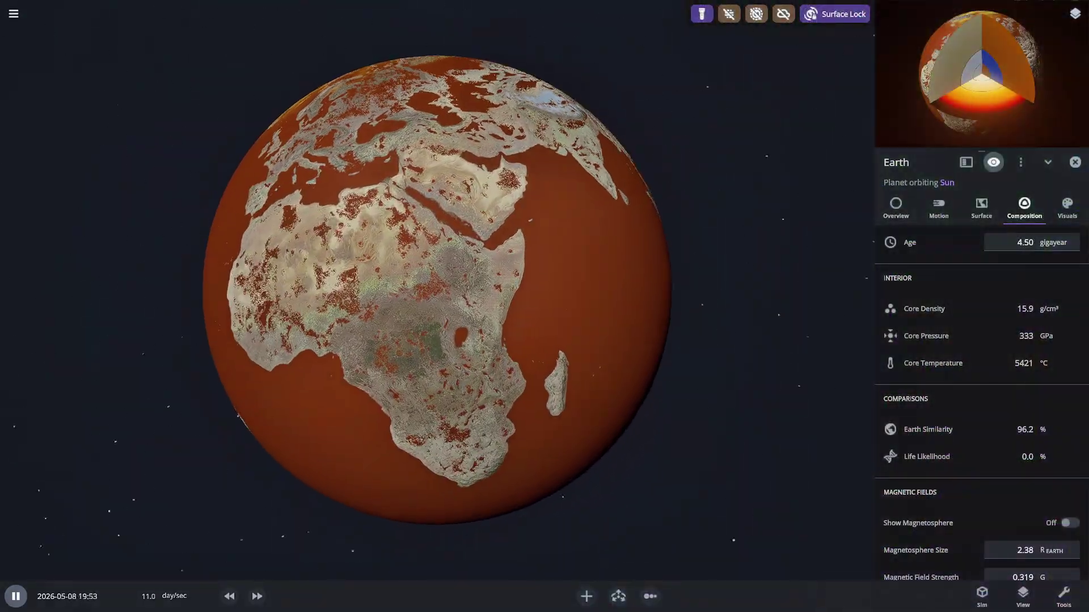
Examine Africa's surface up close with the clouds and atmosphere hidden
scroll(437, 290, up, 4)
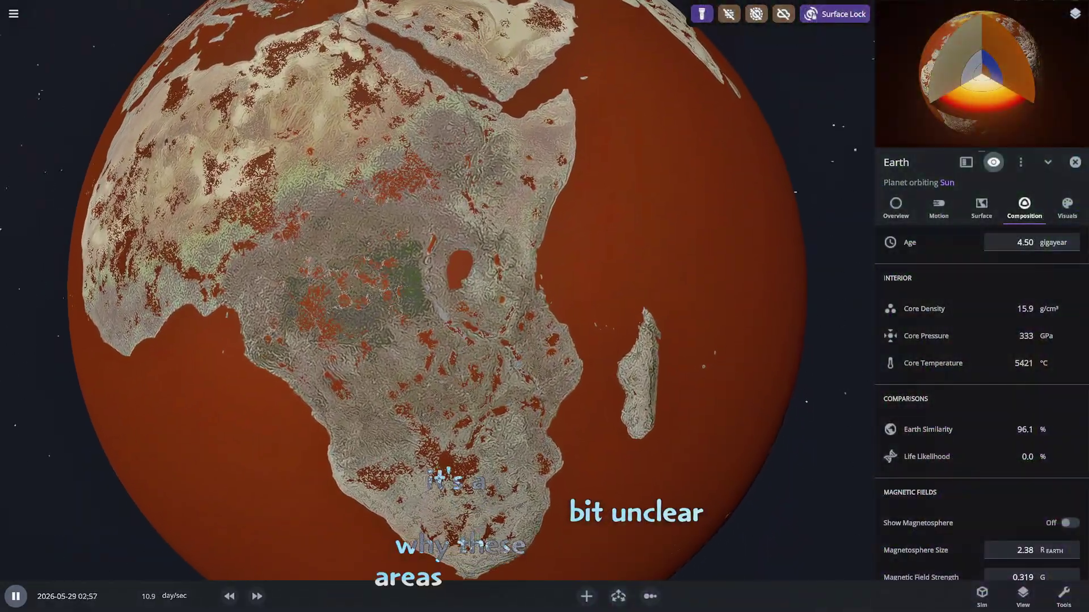
scroll(437, 291, down, 3)
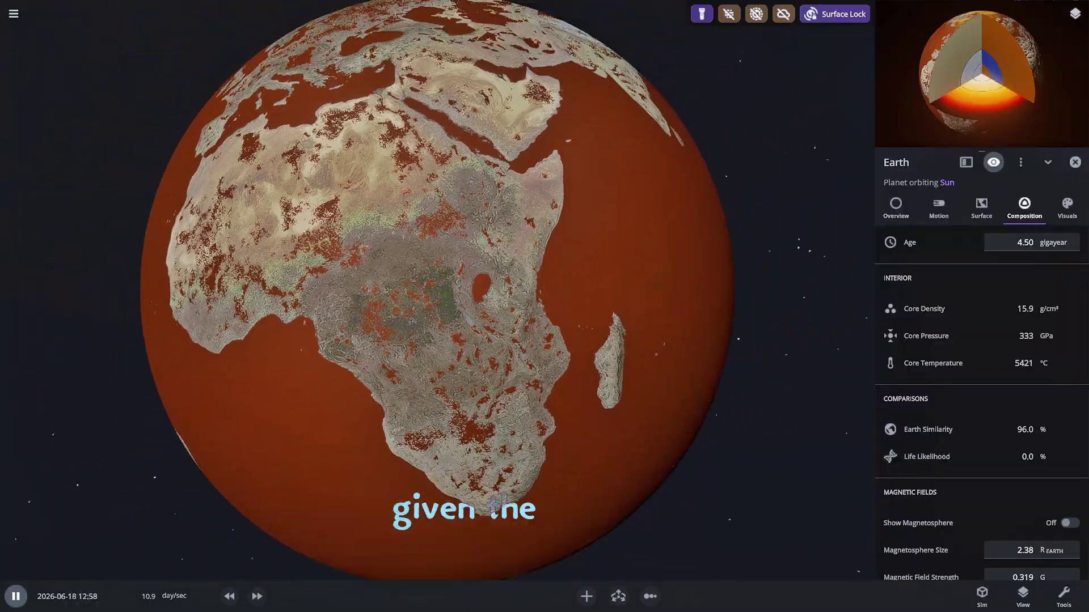
scroll(437, 289, down, 3)
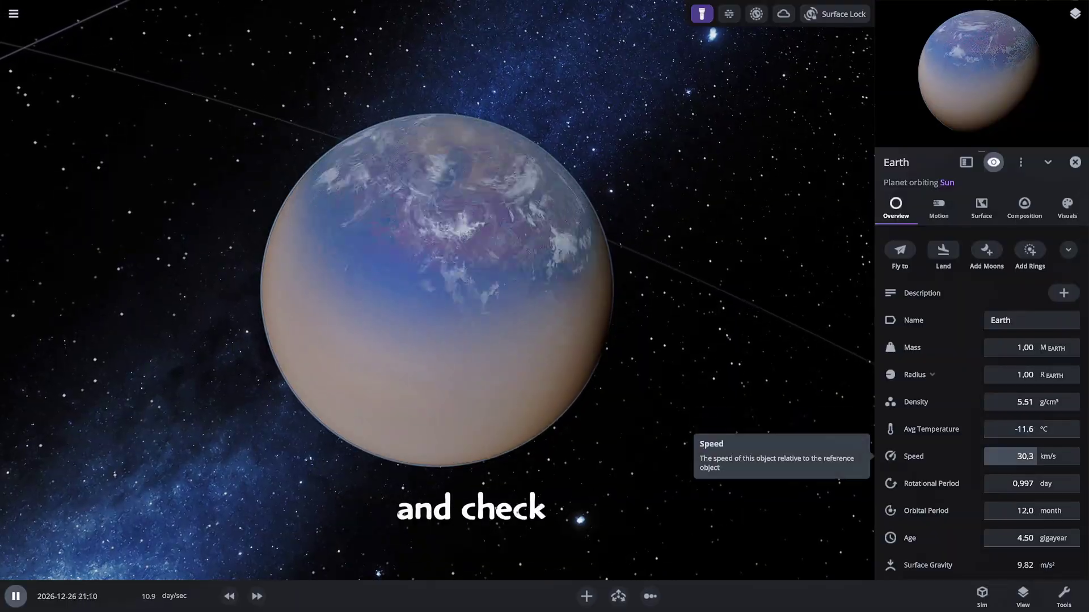
Check Earth's average temperature in its overview data and inspect its orbit around the Sun
scroll(437, 289, down, 3)
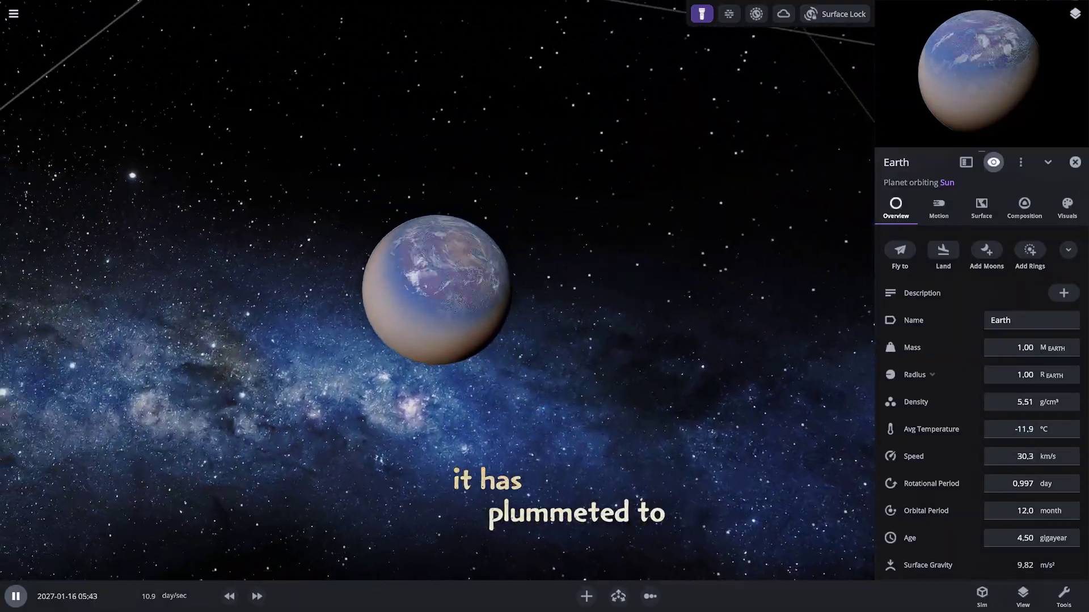
scroll(436, 291, down, 10)
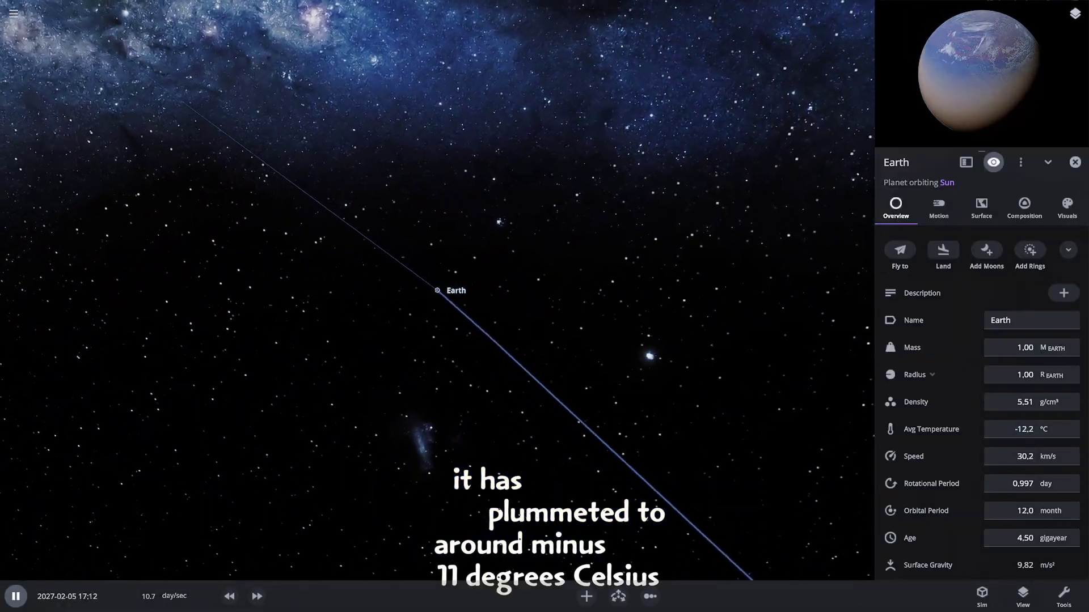
scroll(437, 290, down, 3)
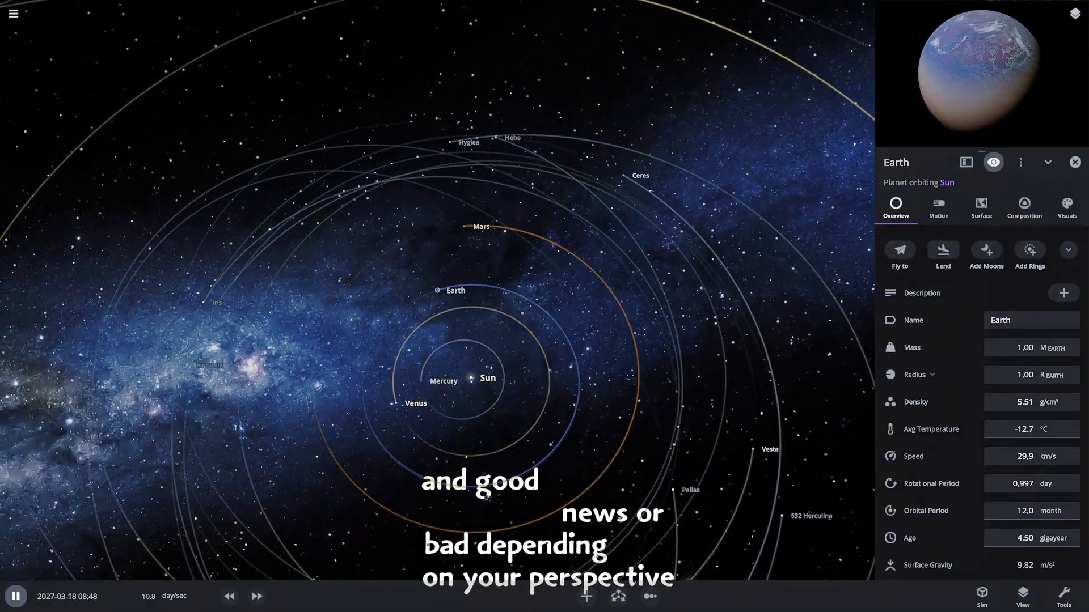
scroll(436, 290, up, 5)
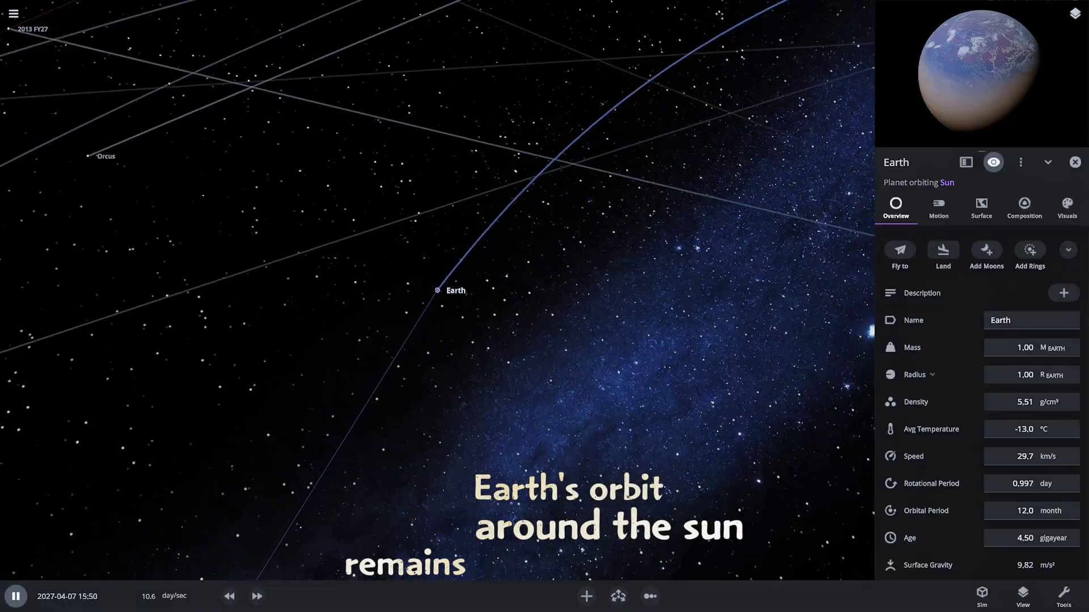
scroll(437, 290, up, 3)
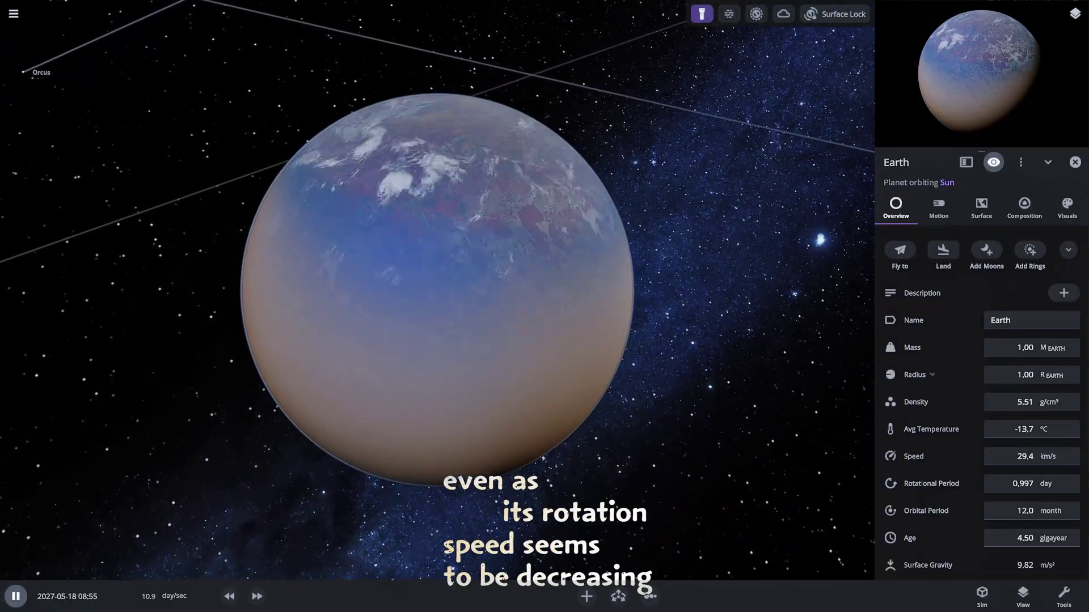
Examine the surface of Europe and Asia up close with the clouds and atmosphere hidden
scroll(982, 403, down, 1)
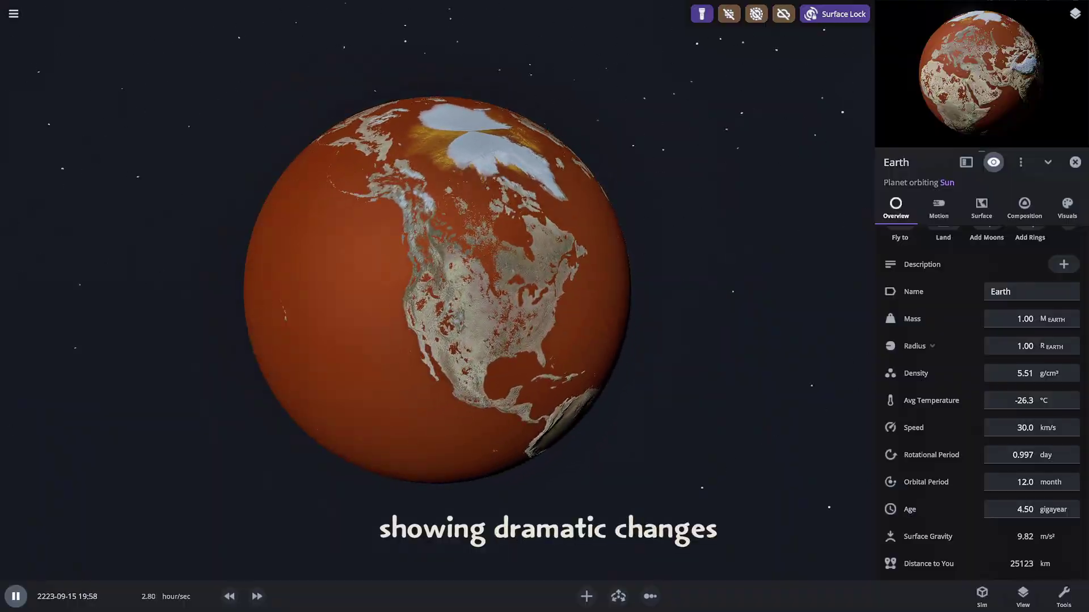
scroll(437, 290, up, 4)
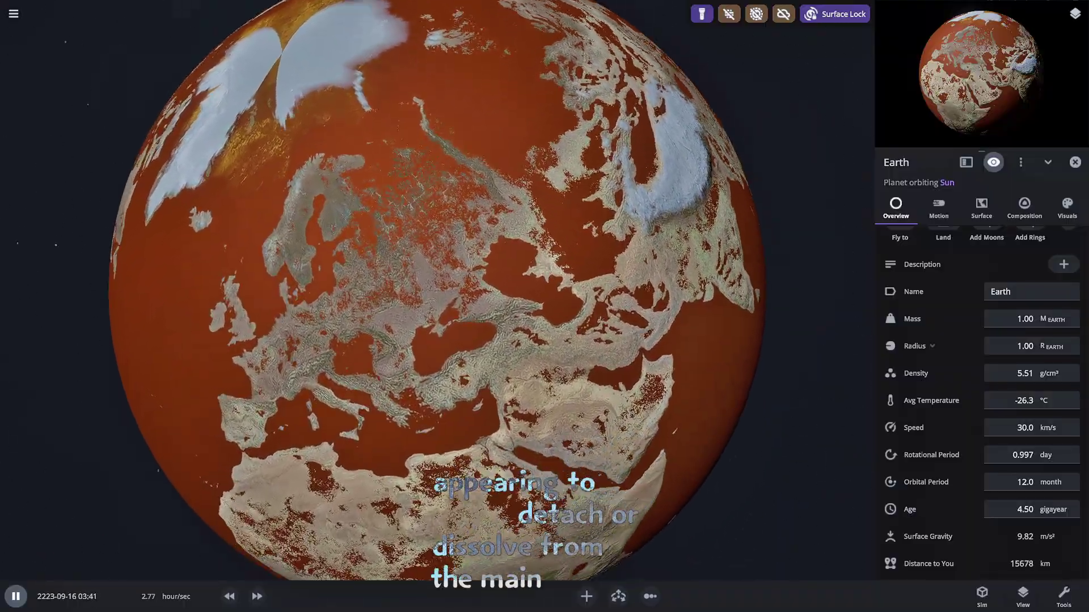
scroll(436, 289, down, 2)
scroll(436, 289, down, 3)
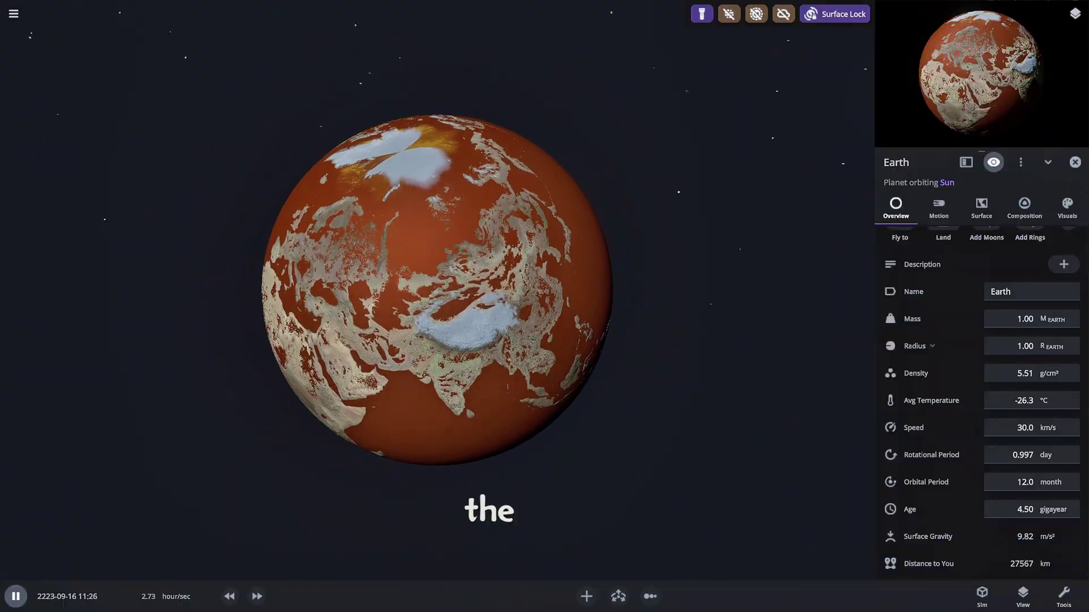
scroll(436, 289, up, 5)
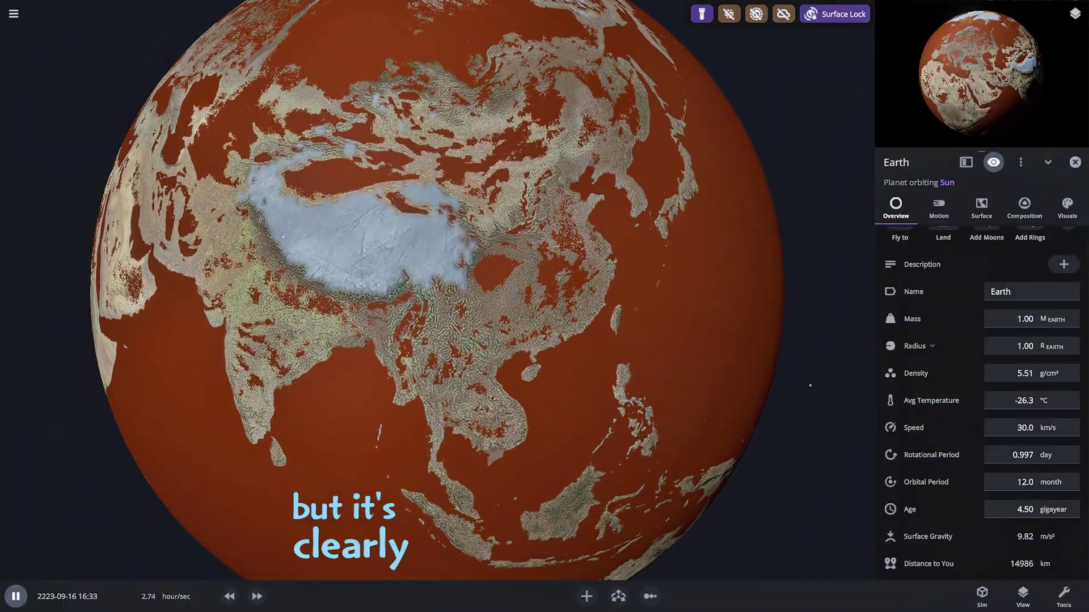
scroll(437, 290, down, 3)
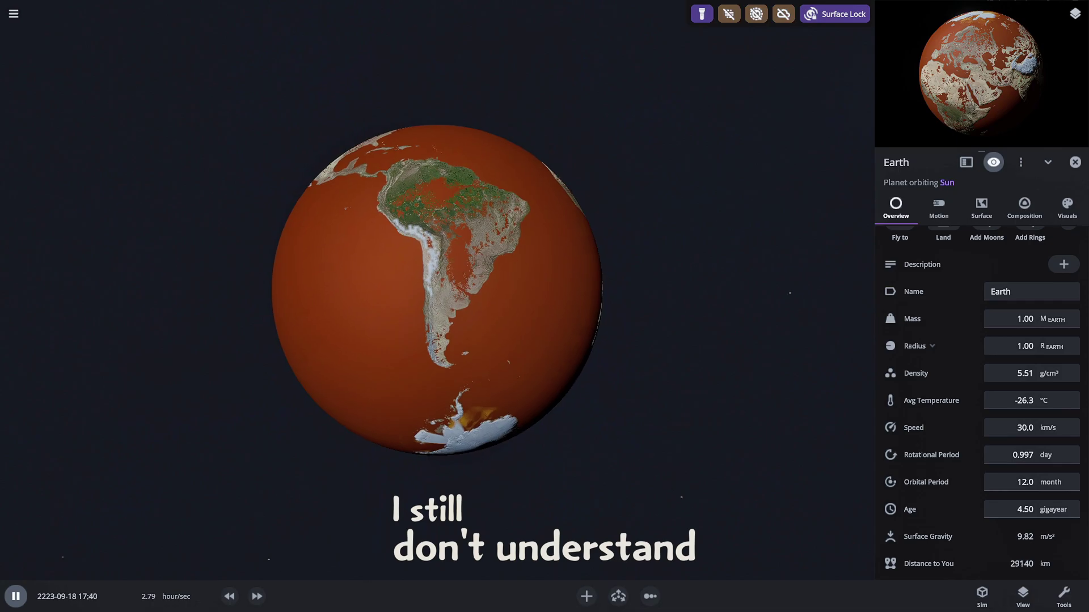
Examine South America's remaining vegetation and the Antarctic ice up close
scroll(437, 289, up, 5)
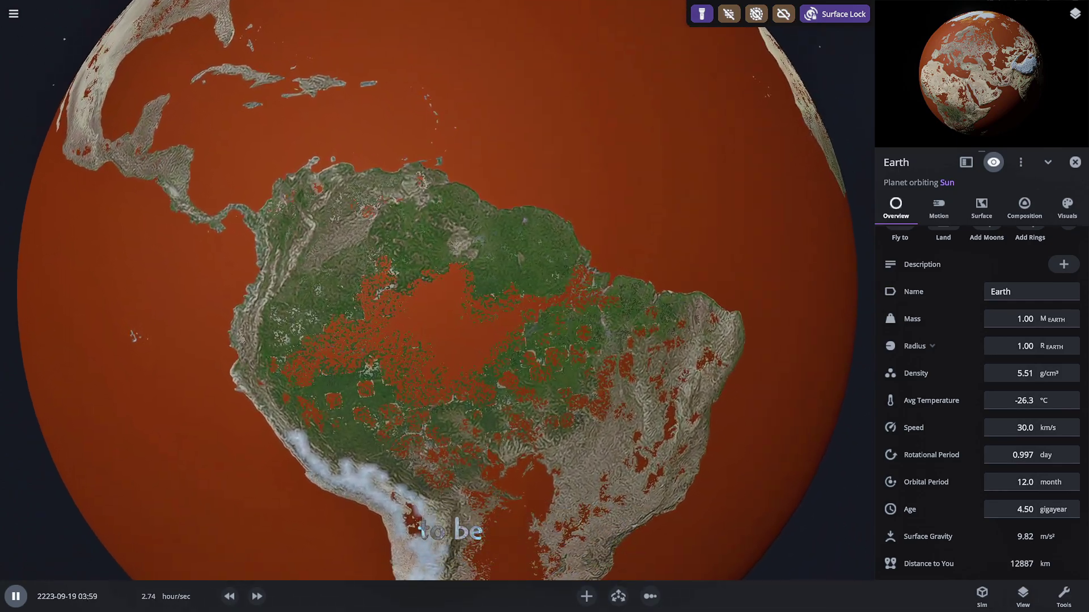
scroll(437, 290, down, 5)
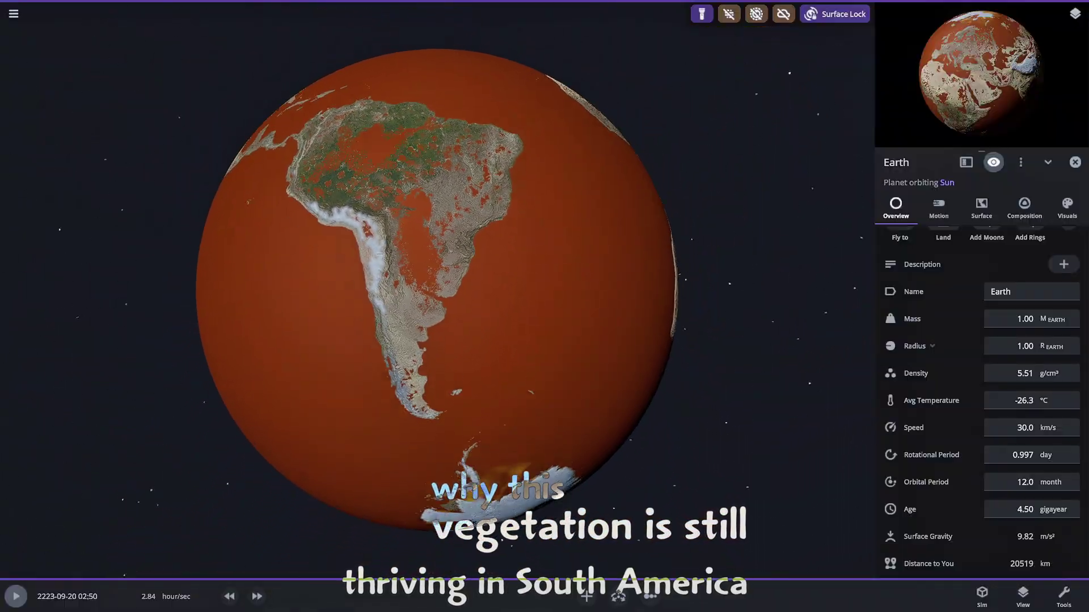
scroll(437, 289, up, 1)
scroll(437, 289, up, 3)
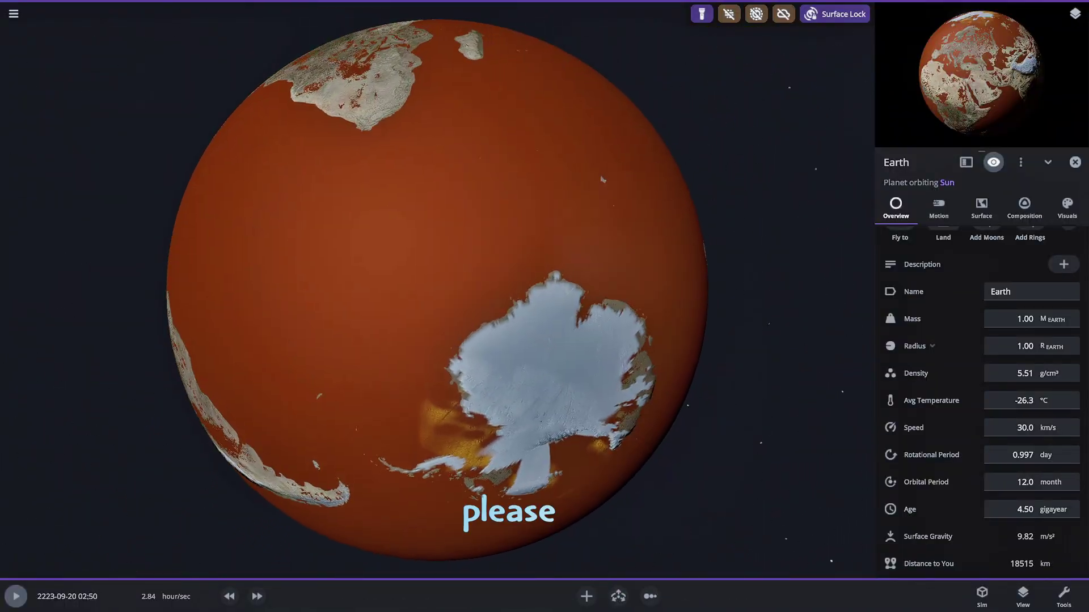
scroll(437, 290, up, 3)
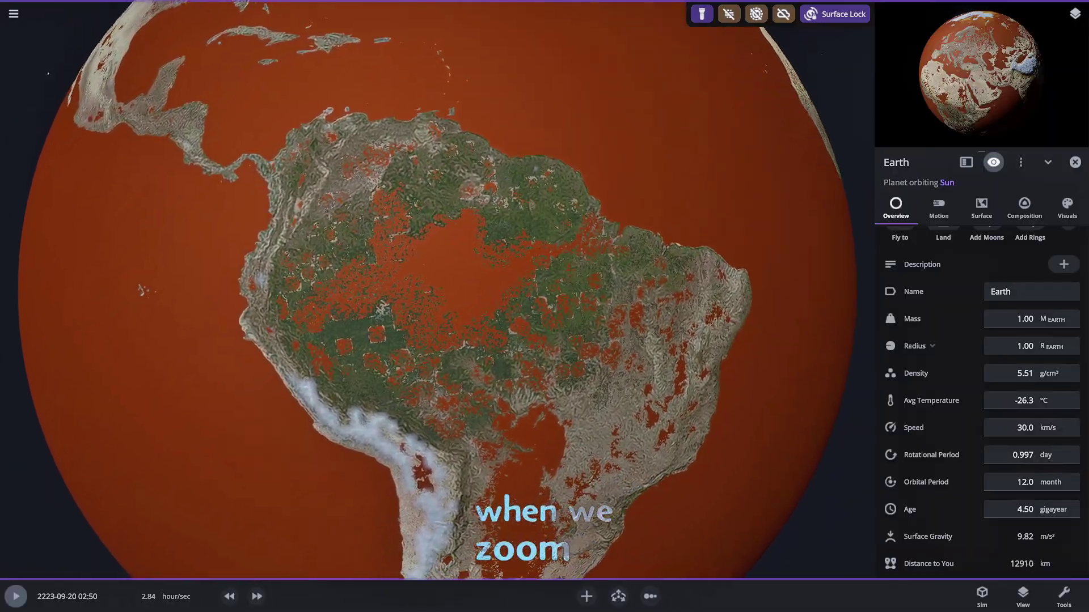
Inspect the green patches in northern South America down to ground level
scroll(436, 289, up, 3)
key(c)
scroll(437, 289, up, 5)
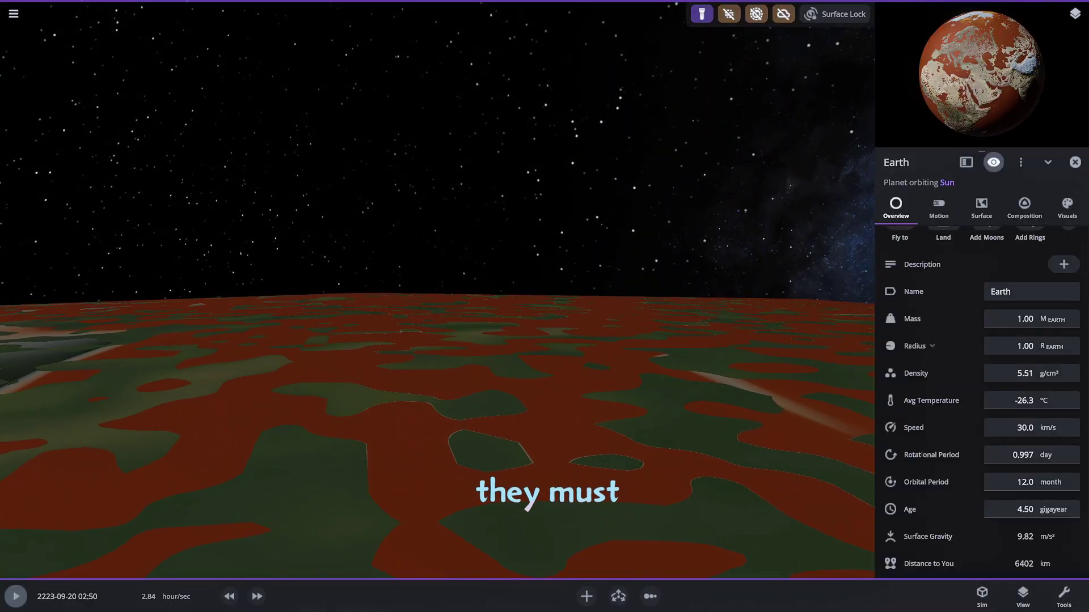
scroll(437, 289, down, 5)
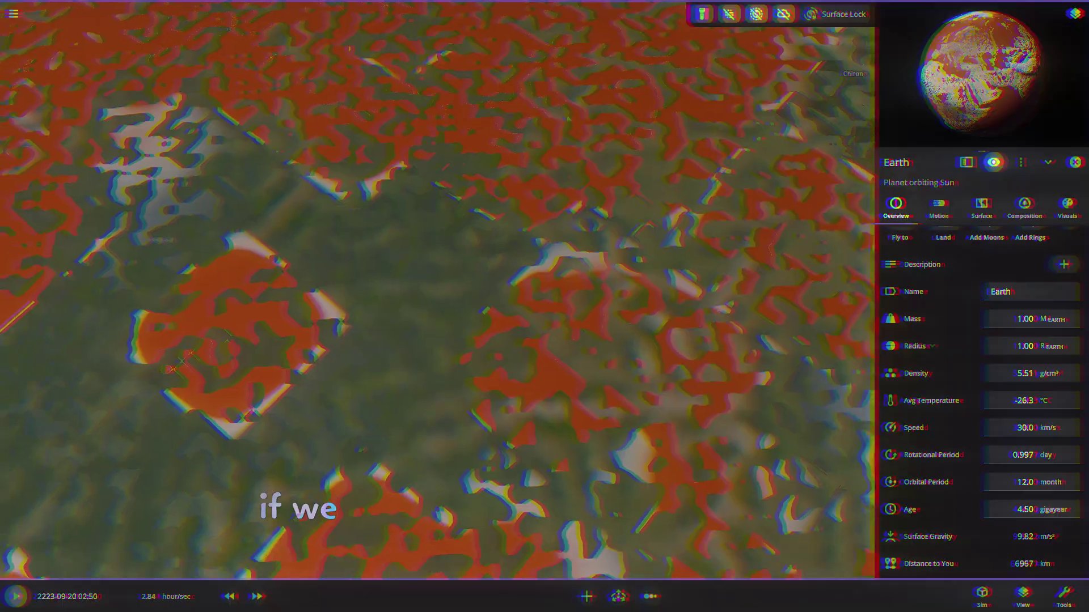
Change the colour of Earth's vegetation layer to bright green, #13FF00
click(1066, 208)
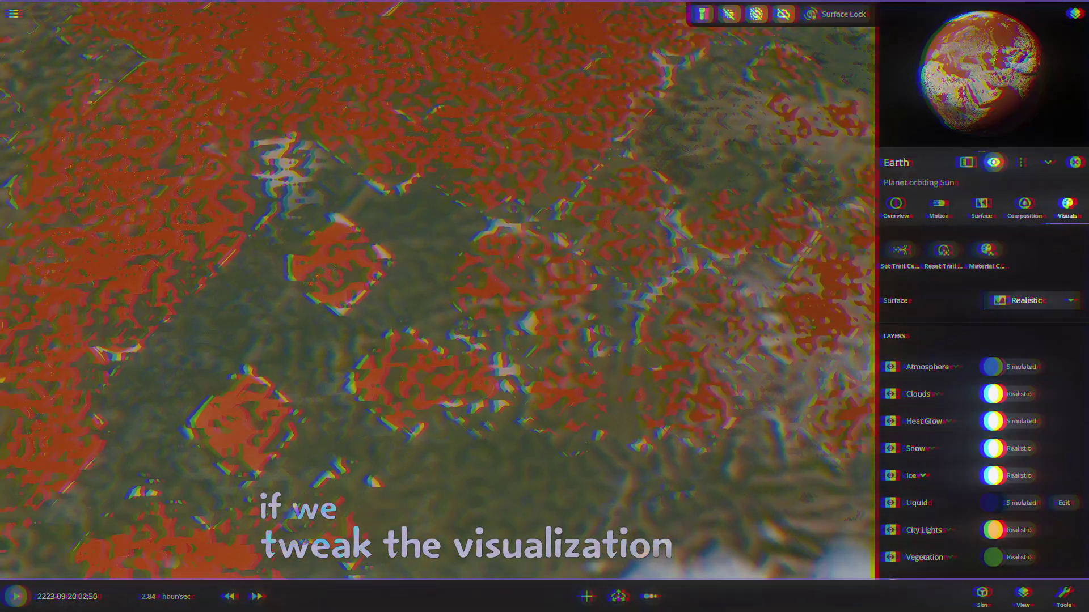
scroll(981, 397, down, 3)
click(992, 481)
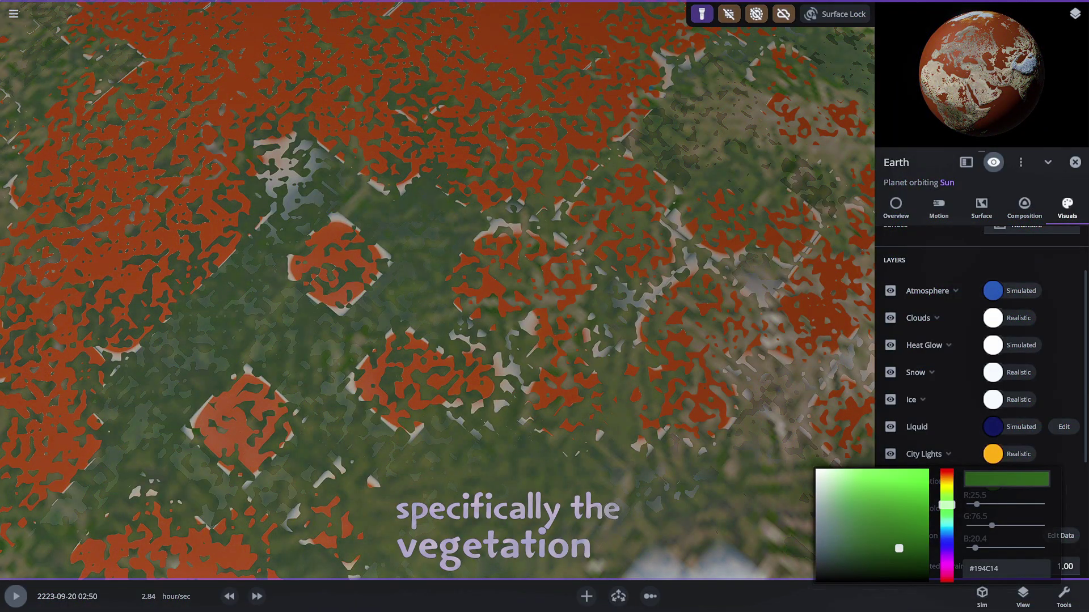
mouse_move(898, 548)
mouse_down()
mouse_move(875, 486)
mouse_move(863, 527)
mouse_move(910, 475)
mouse_move(819, 492)
mouse_move(818, 546)
mouse_move(892, 494)
mouse_move(911, 530)
mouse_move(928, 522)
mouse_move(928, 469)
mouse_up()
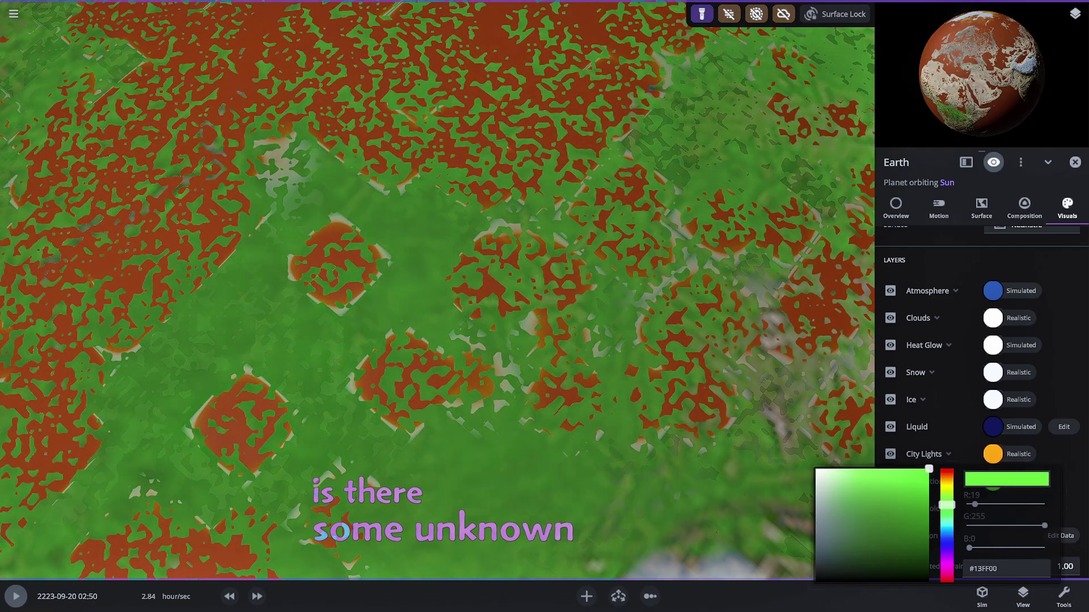
scroll(438, 306, down, 3)
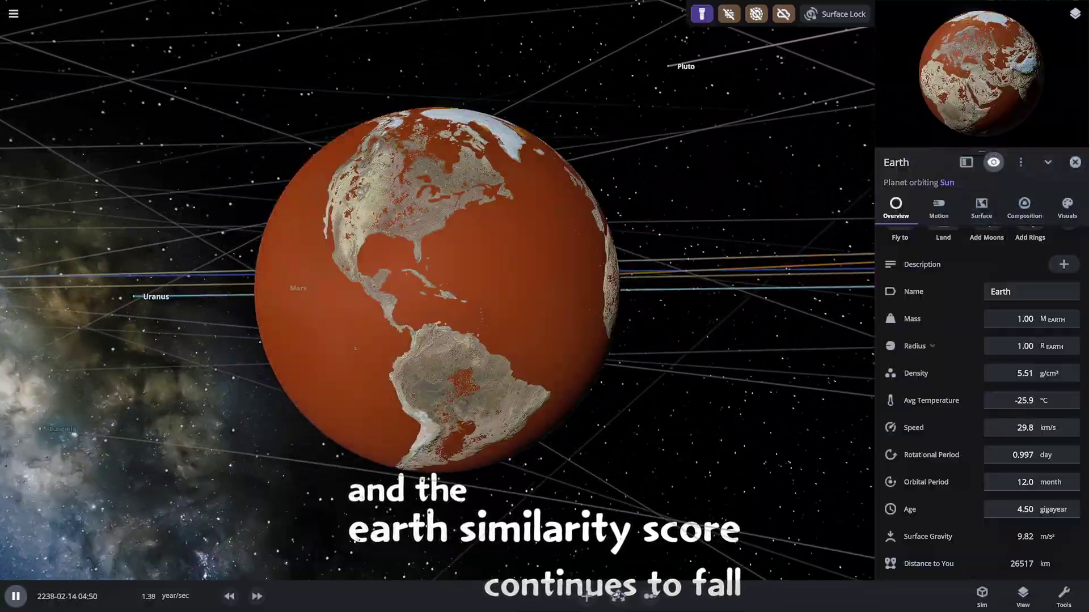
Check Earth's similarity and life likelihood scores and review the magnetic field and material replacement settings in its composition data
click(1023, 207)
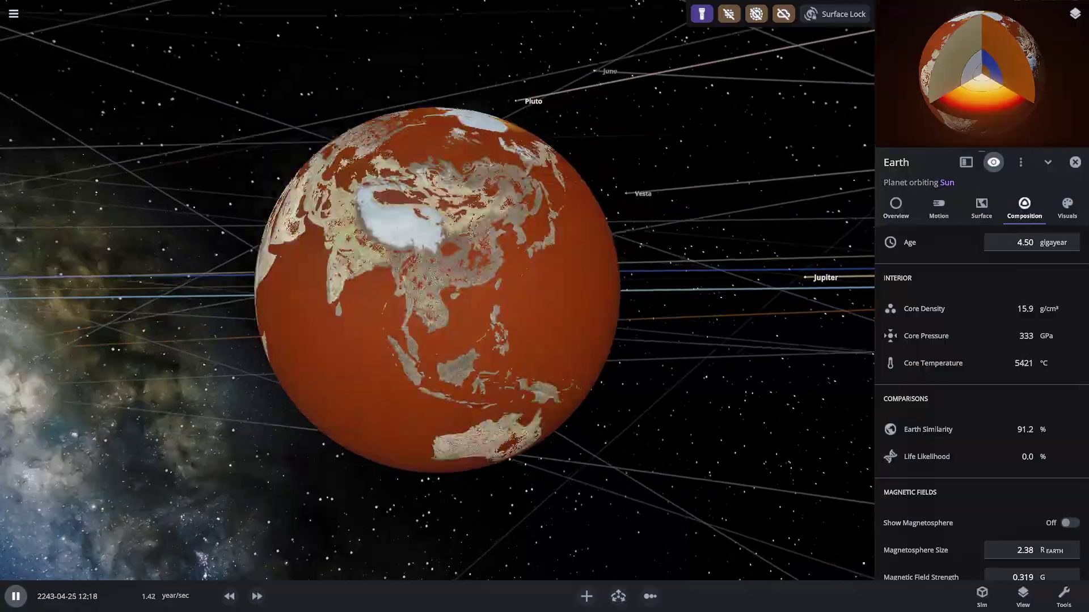
scroll(981, 403, down, 3)
scroll(981, 402, up, 3)
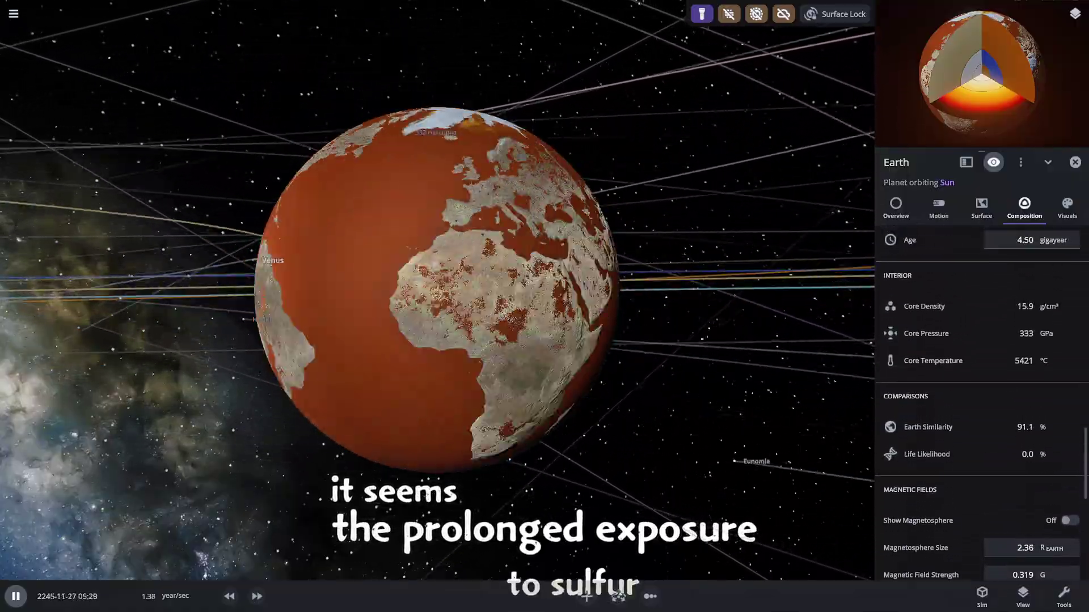
scroll(980, 455, up, 4)
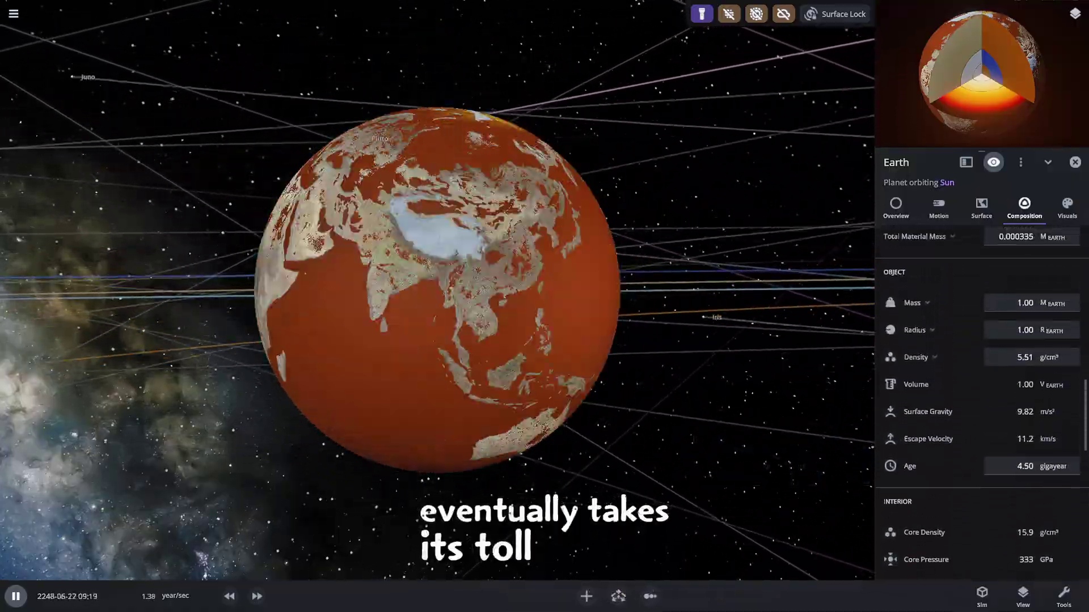
scroll(981, 455, down, 4)
scroll(981, 397, down, 6)
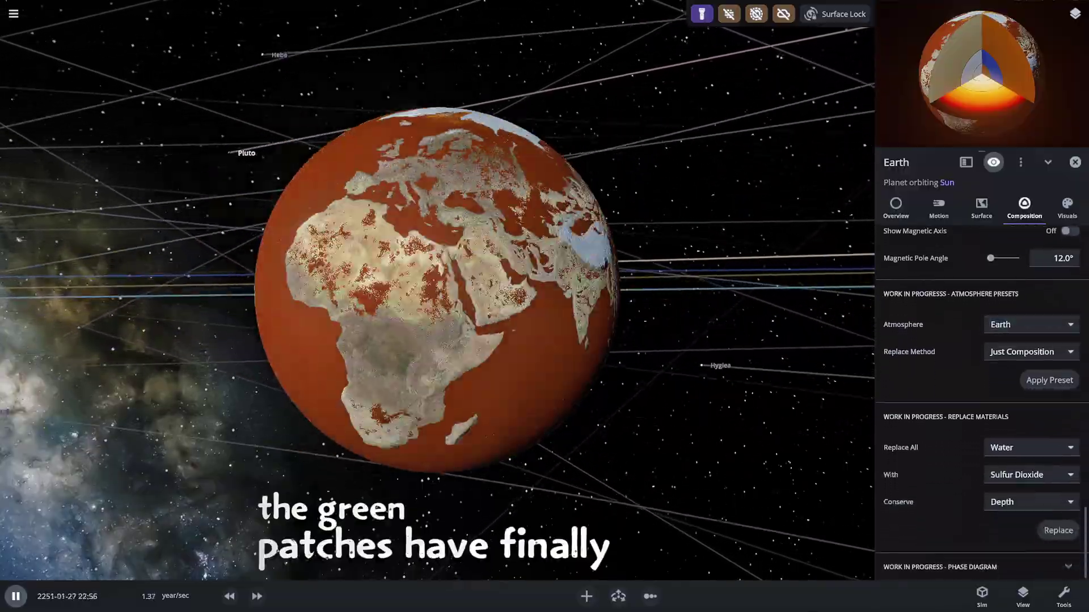
scroll(981, 397, up, 3)
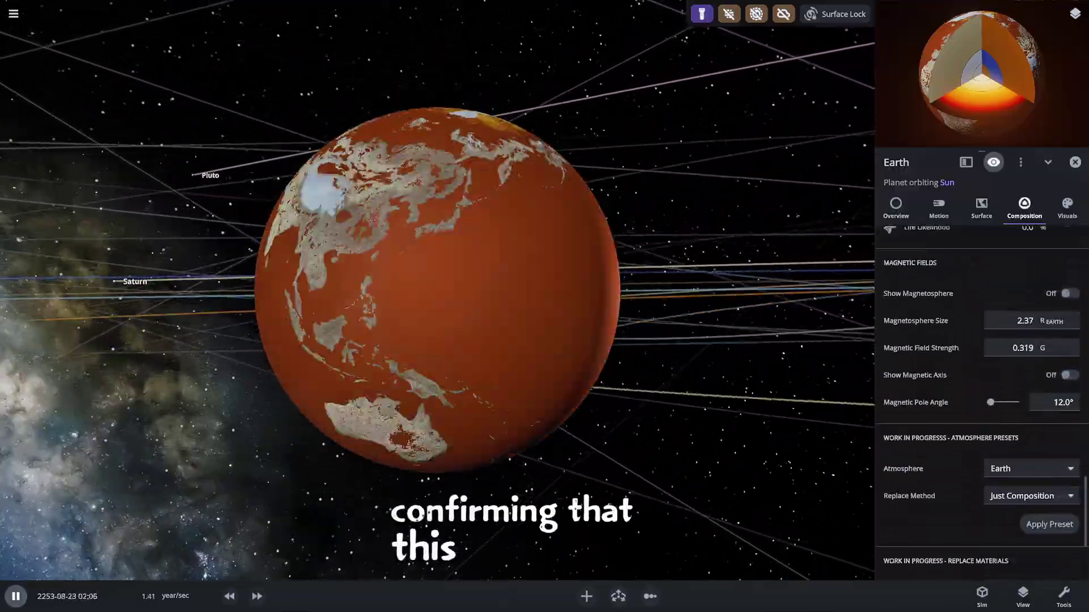
Slow the simulation down to about 29 minutes per second and view Earth's northern hemisphere up close
click(229, 596)
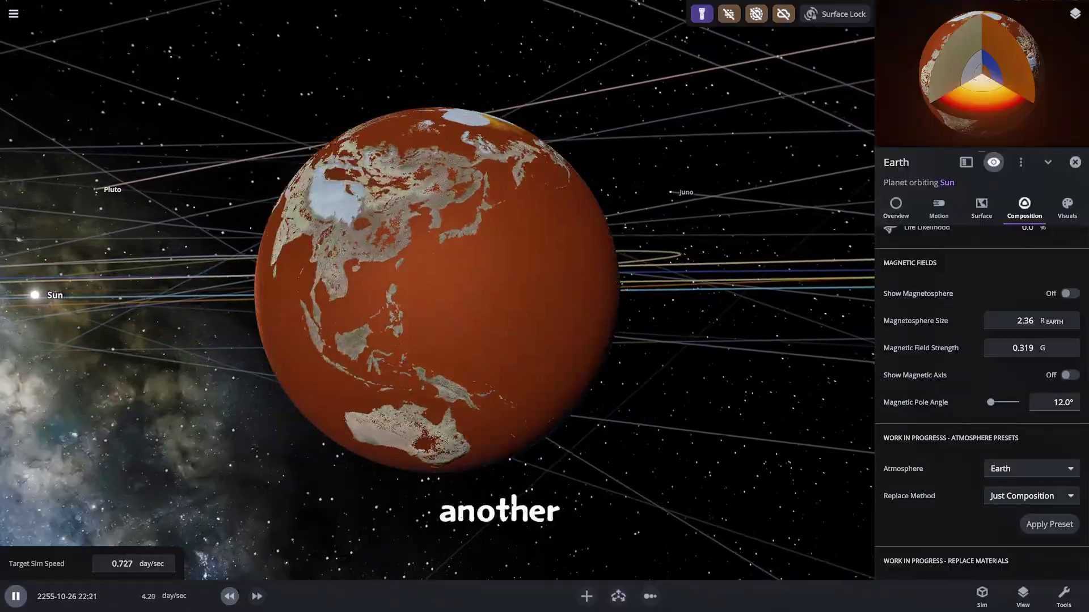
scroll(437, 289, up, 4)
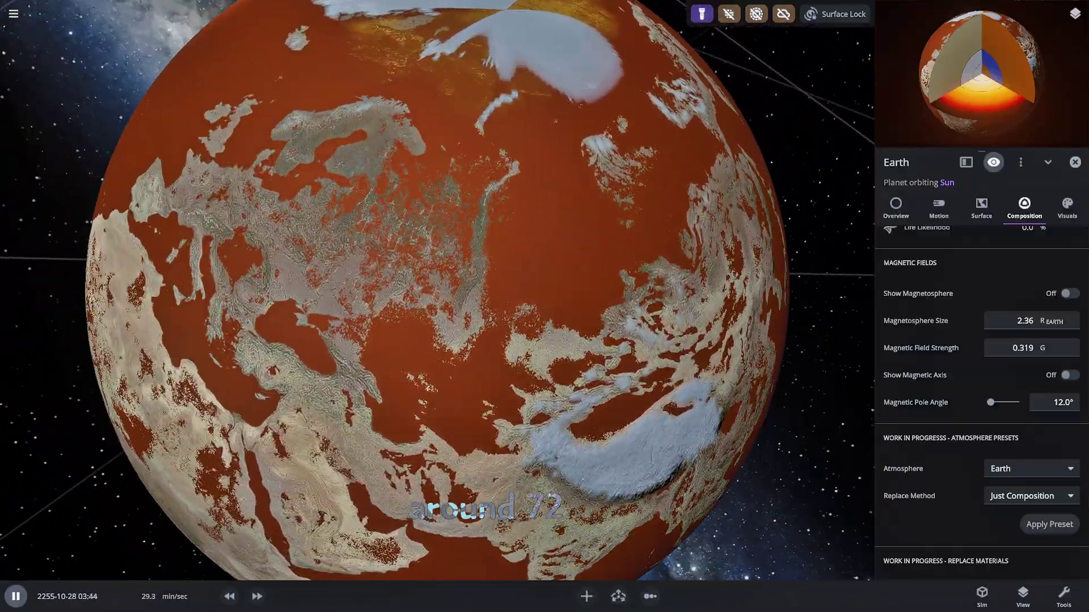
scroll(436, 290, down, 4)
Review the sulfur dioxide entry in Earth's material composition, including its phase masses, boiling point and melting point
scroll(1011, 320, down, 2)
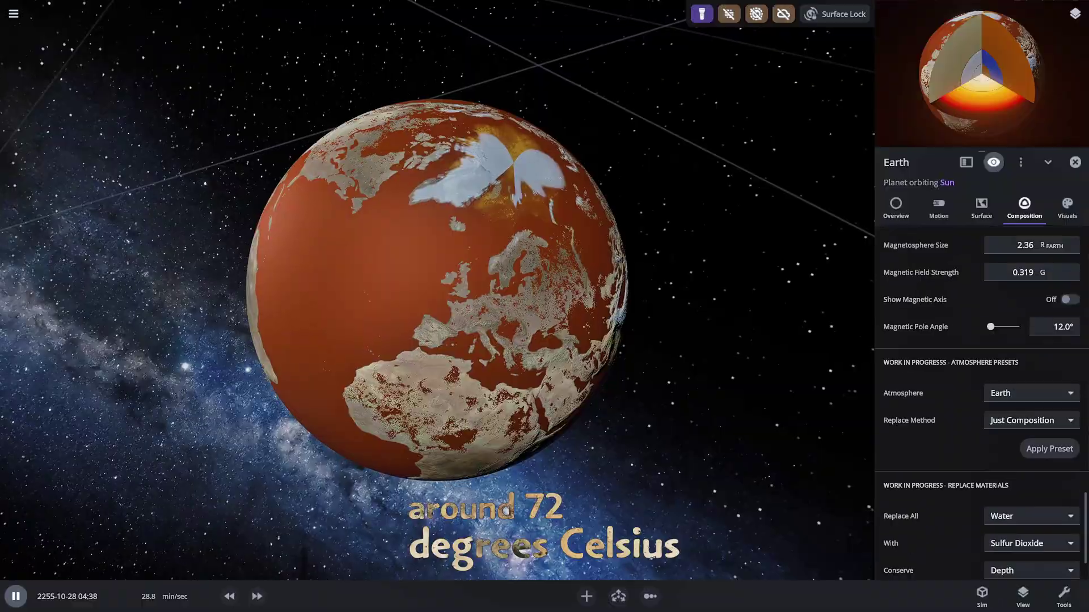
scroll(981, 402, up, 10)
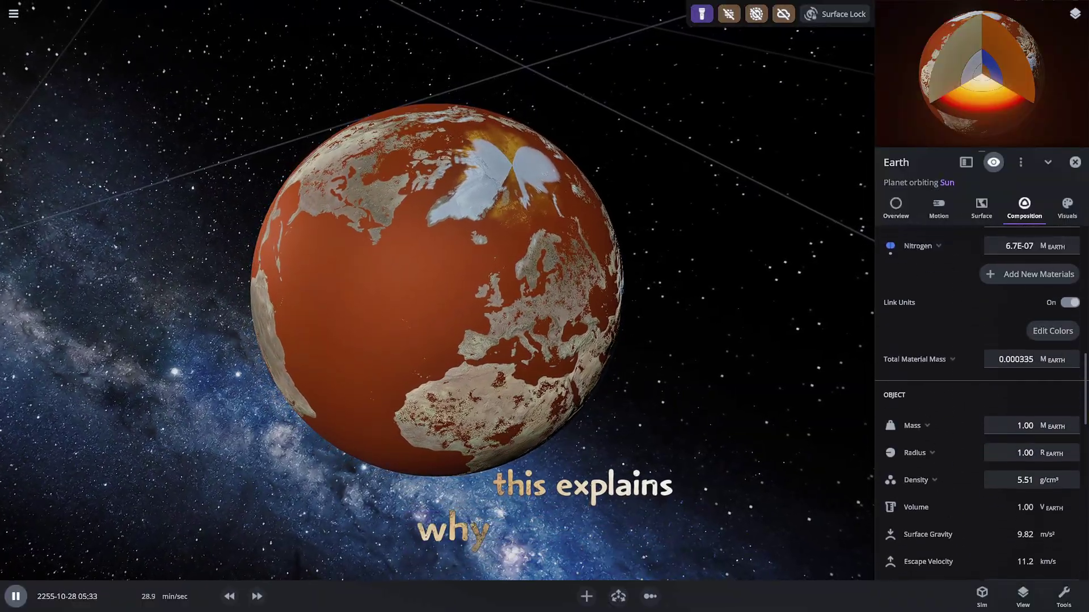
scroll(981, 402, up, 6)
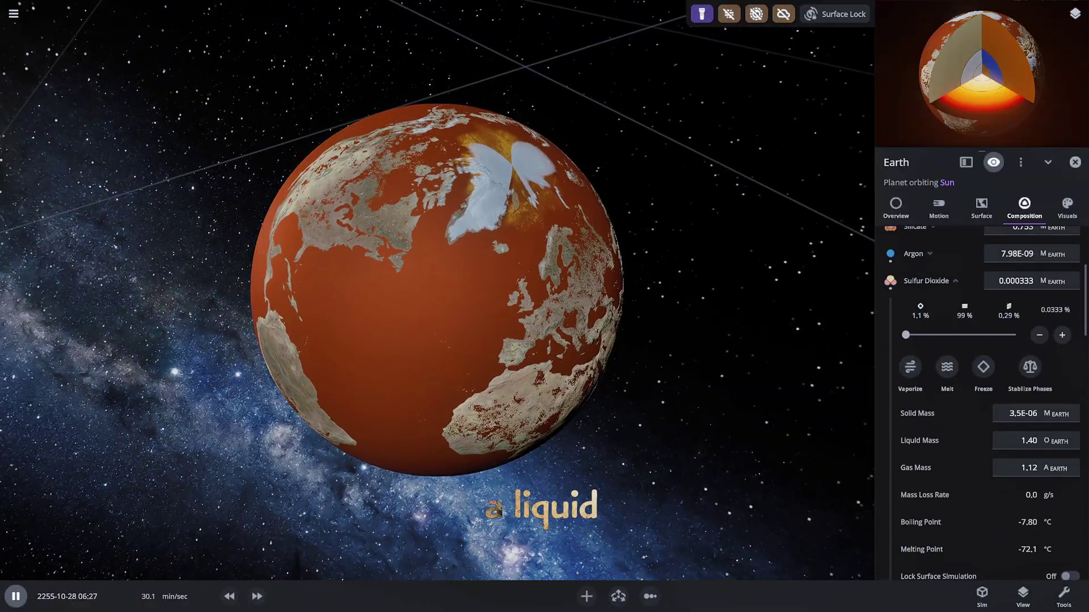
scroll(981, 403, down, 2)
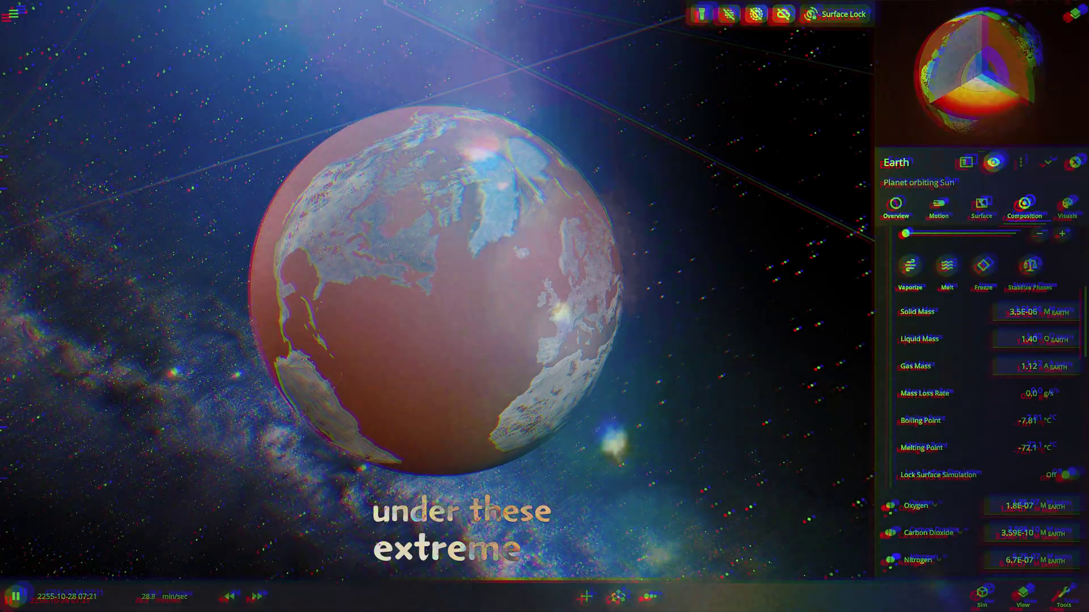
scroll(981, 403, up, 2)
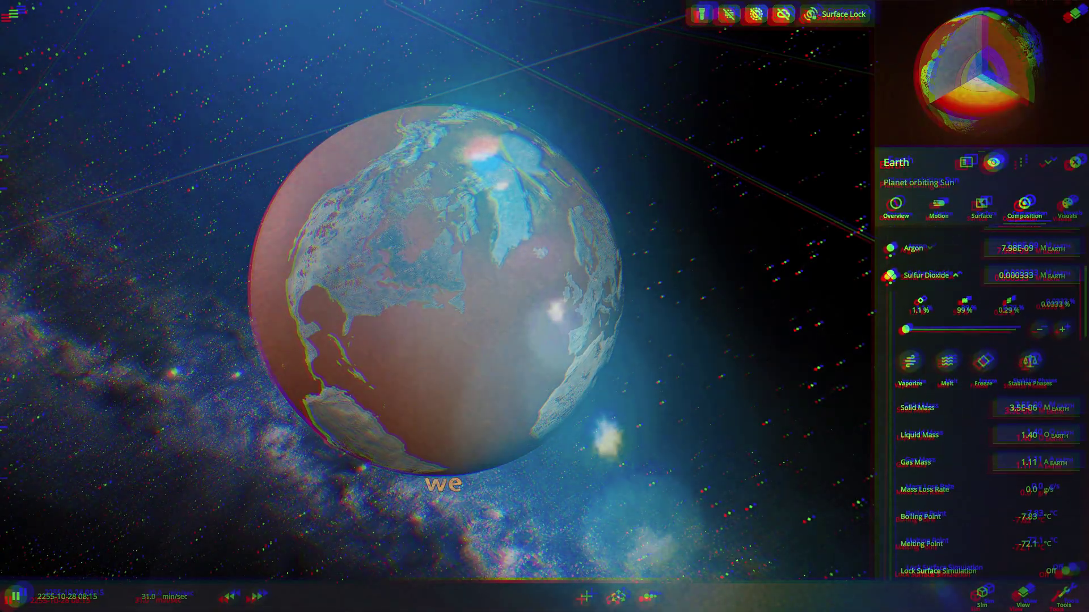
scroll(981, 403, down, 2)
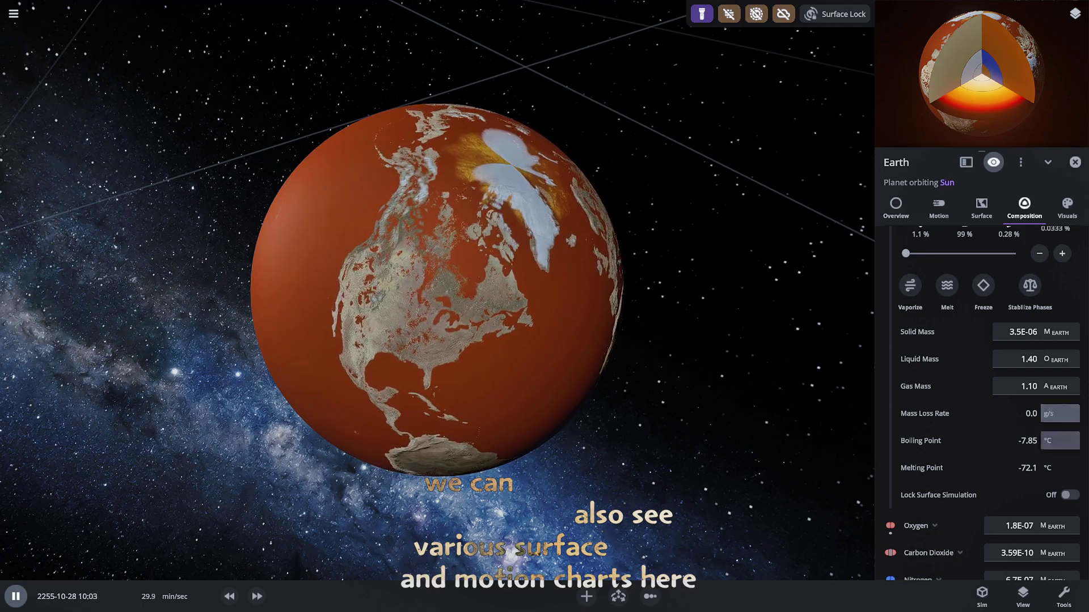
scroll(981, 403, up, 4)
scroll(981, 402, up, 1)
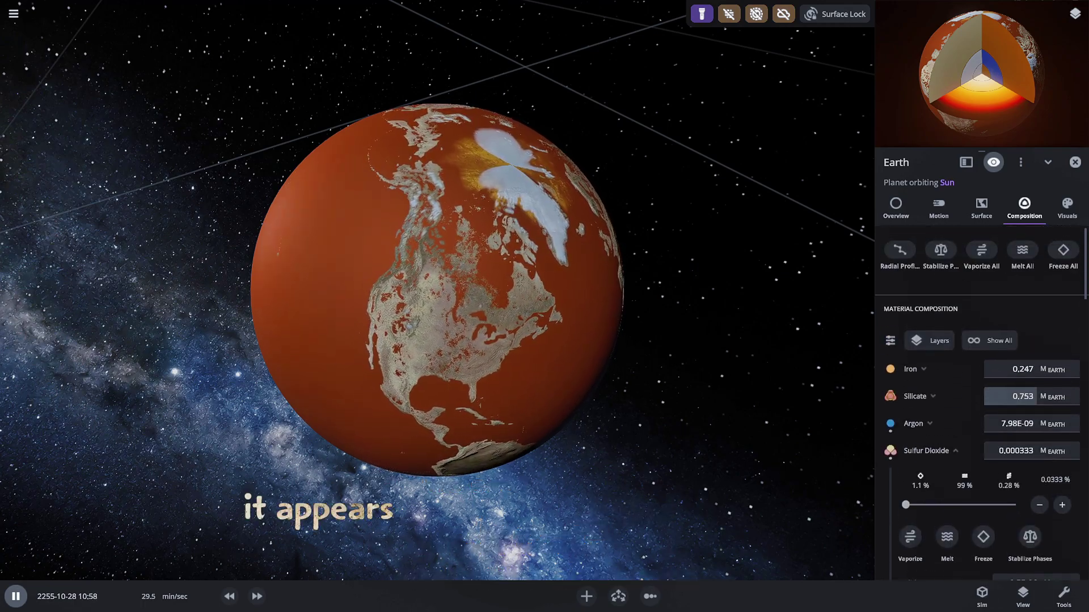
Review Earth's surface data, covering temperatures, advanced temperature properties, elevation, atmosphere and advanced simulation values
click(980, 207)
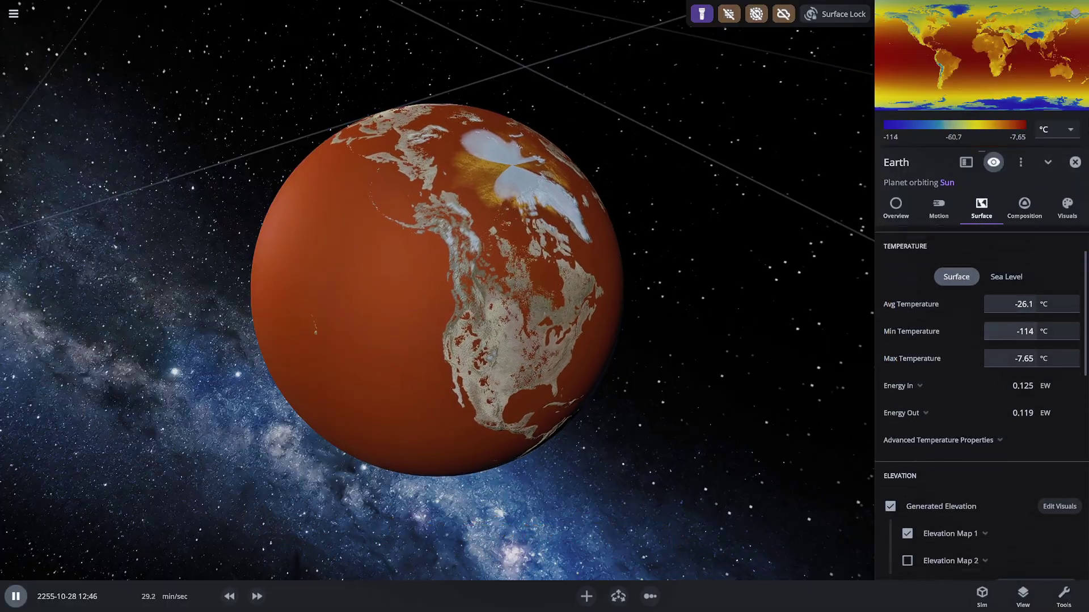
scroll(980, 403, down, 2)
click(943, 338)
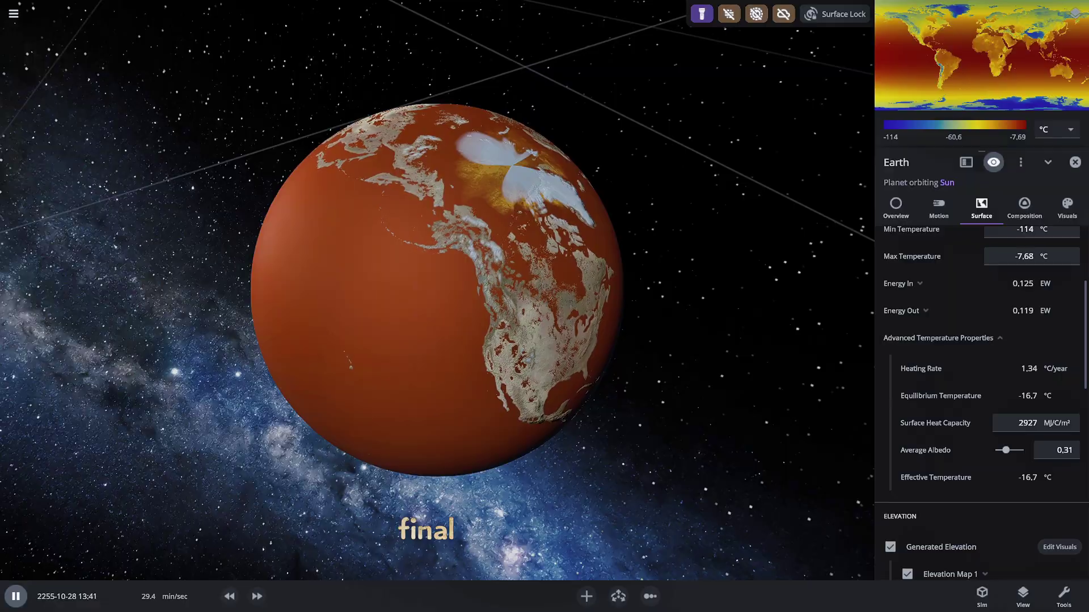
scroll(980, 403, down, 1)
scroll(980, 403, up, 2)
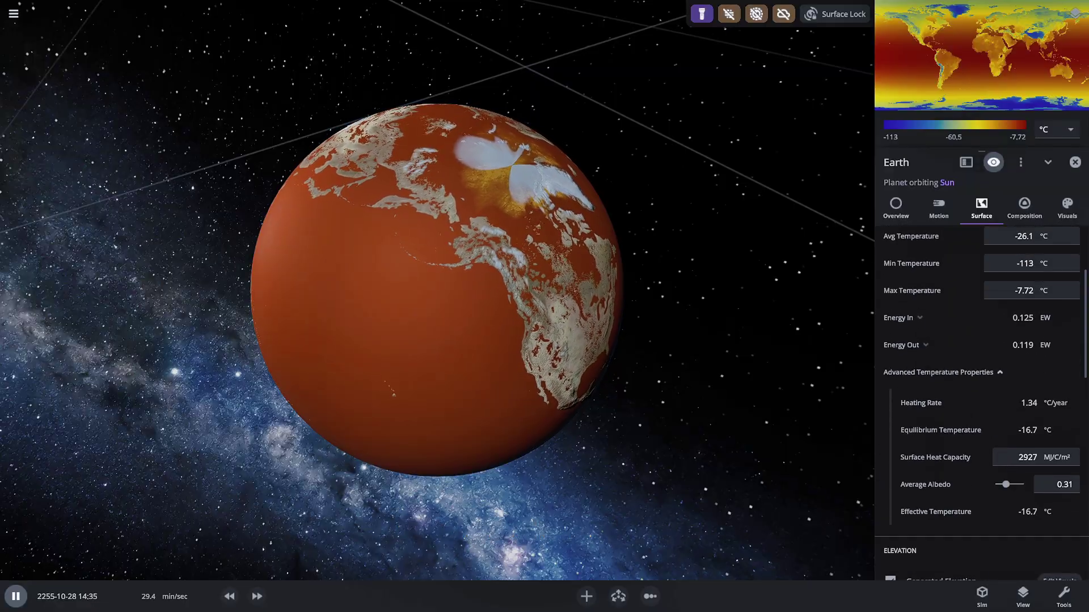
scroll(980, 397, up, 3)
scroll(981, 397, down, 15)
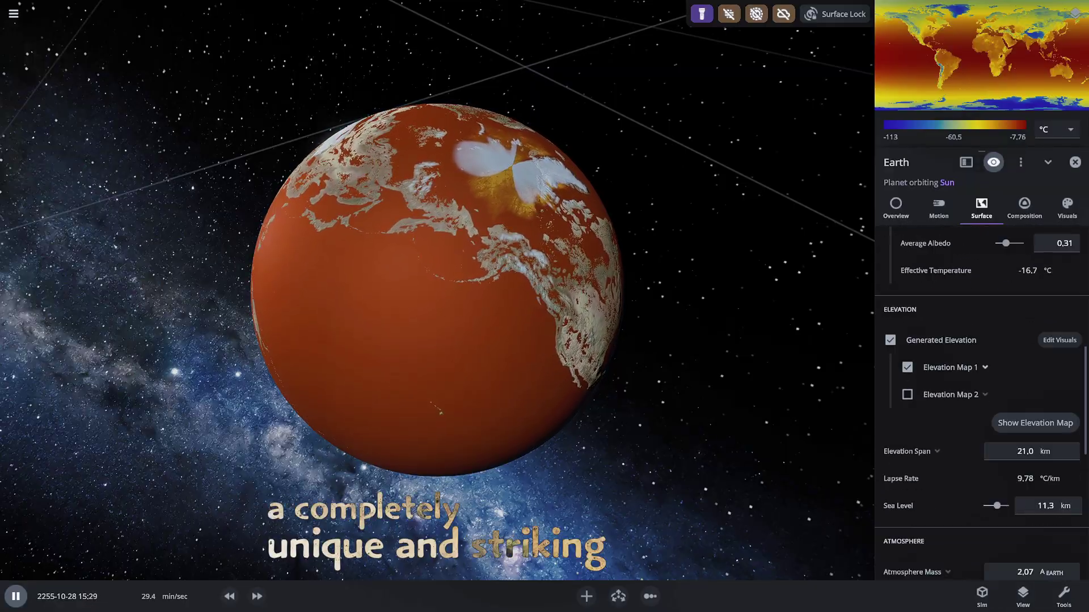
scroll(981, 397, down, 4)
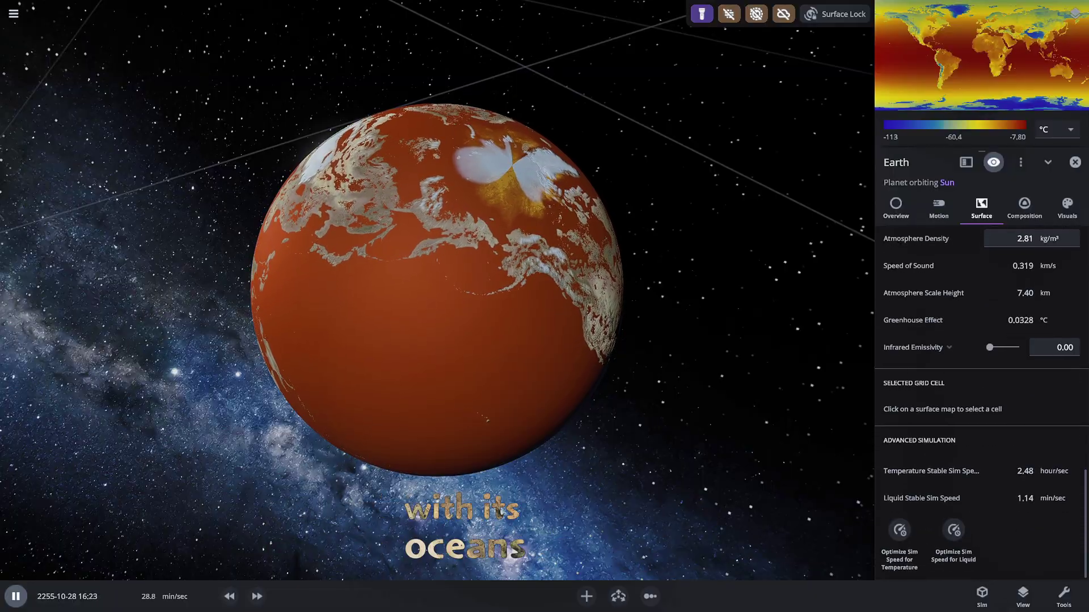
Review Earth's rotation, orbital elements and interactions, and return to its overview with a close view of the Arctic
click(938, 207)
scroll(939, 340, down, 5)
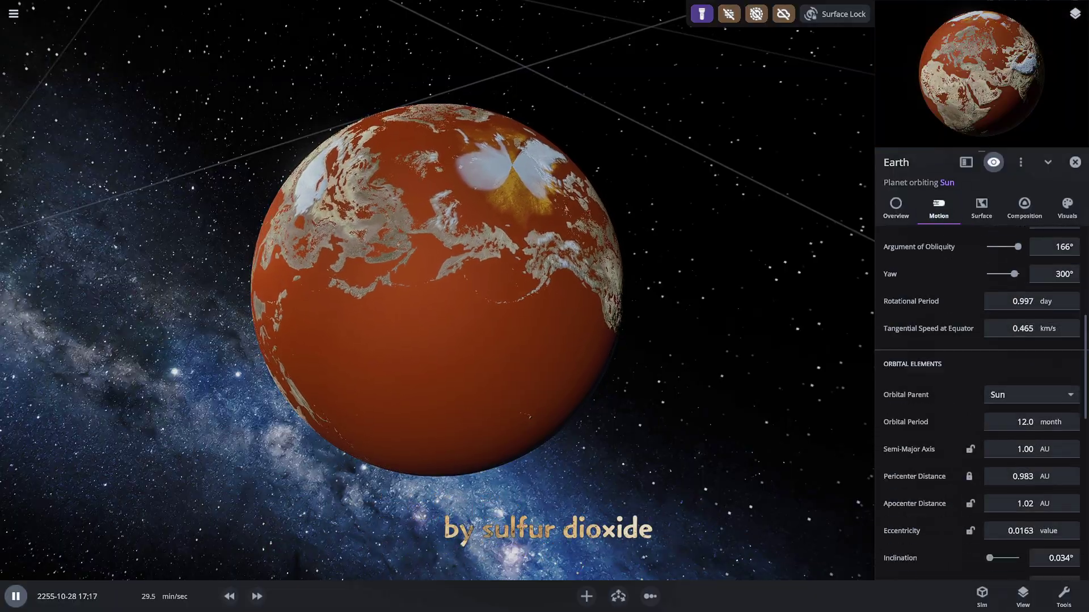
scroll(981, 396, down, 6)
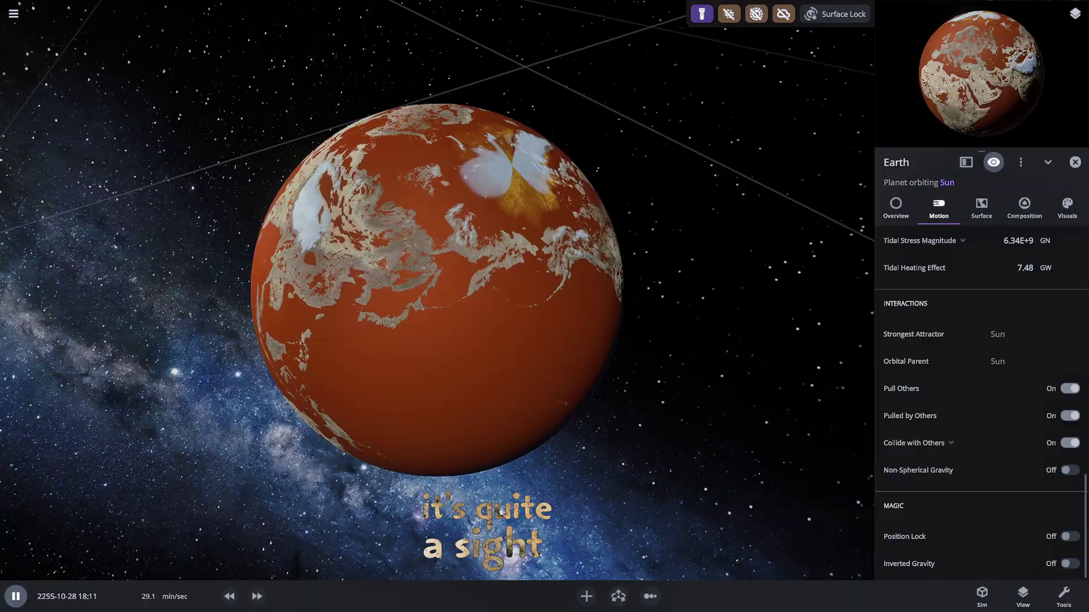
click(896, 208)
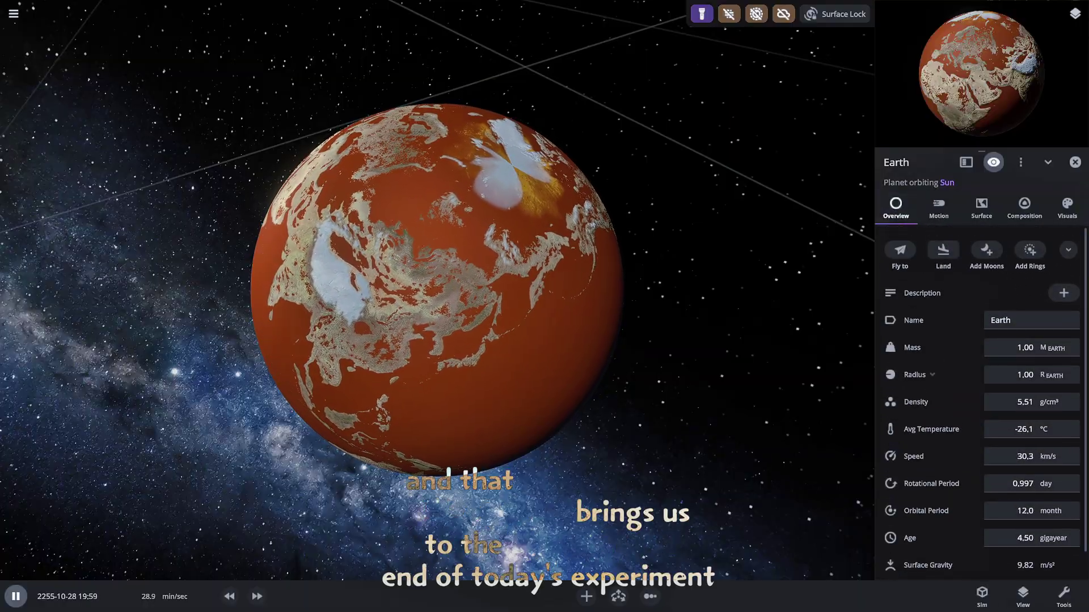
scroll(437, 290, up, 5)
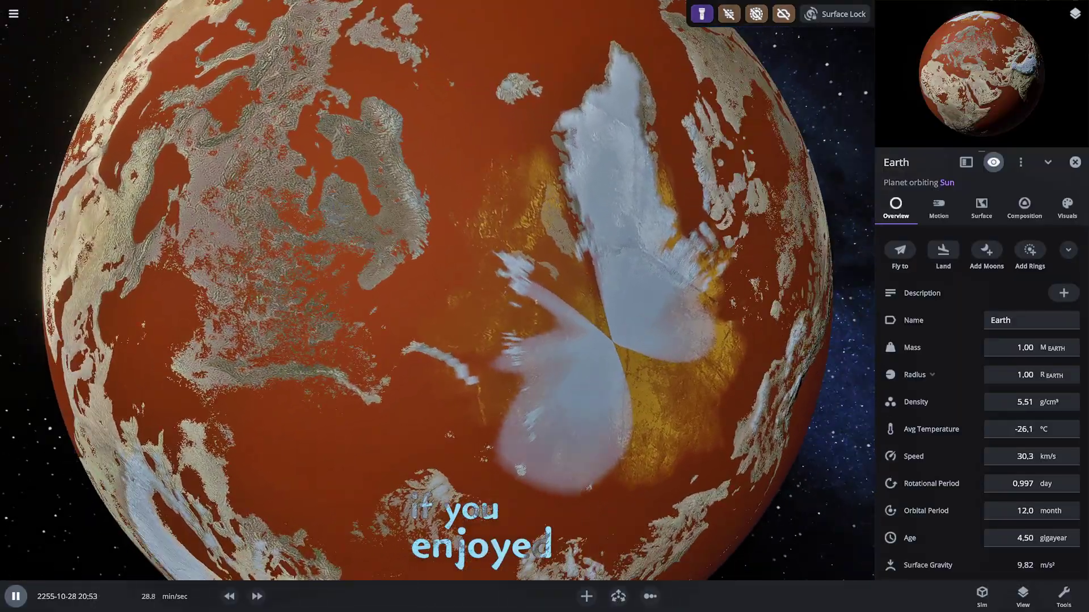